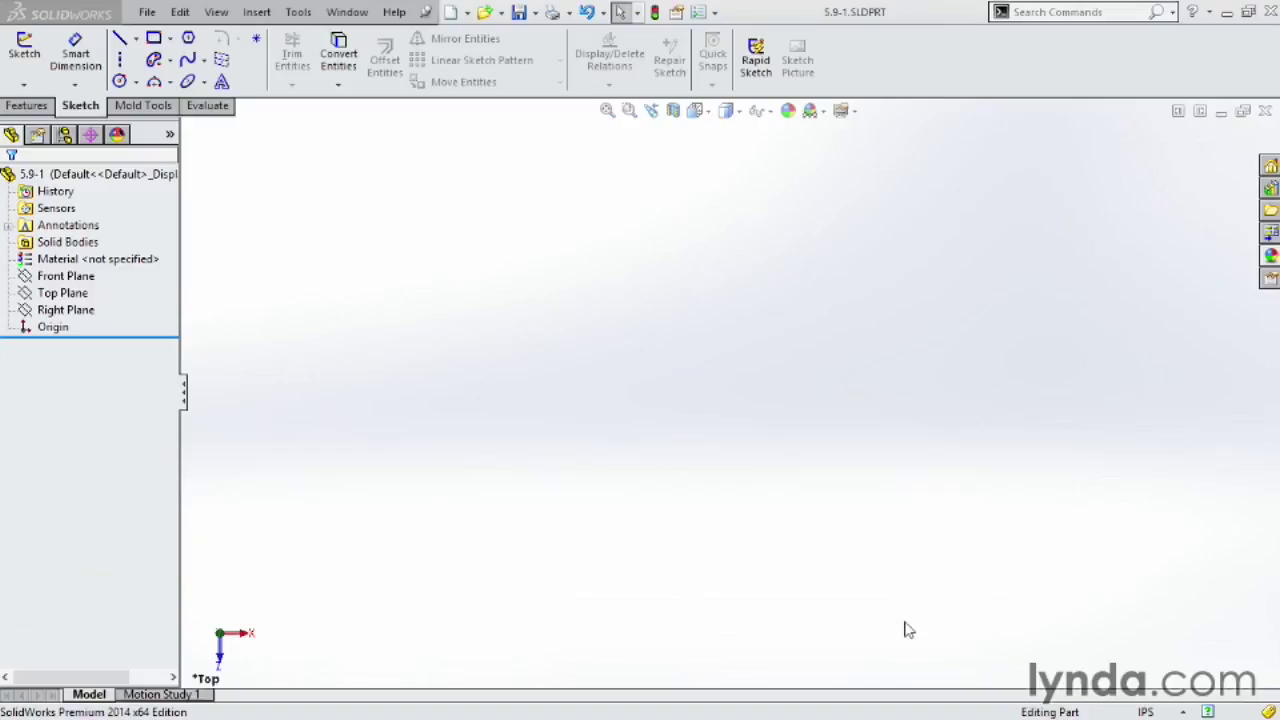
# Start a new sketch on the Top Plane
pyautogui.click(60, 293)
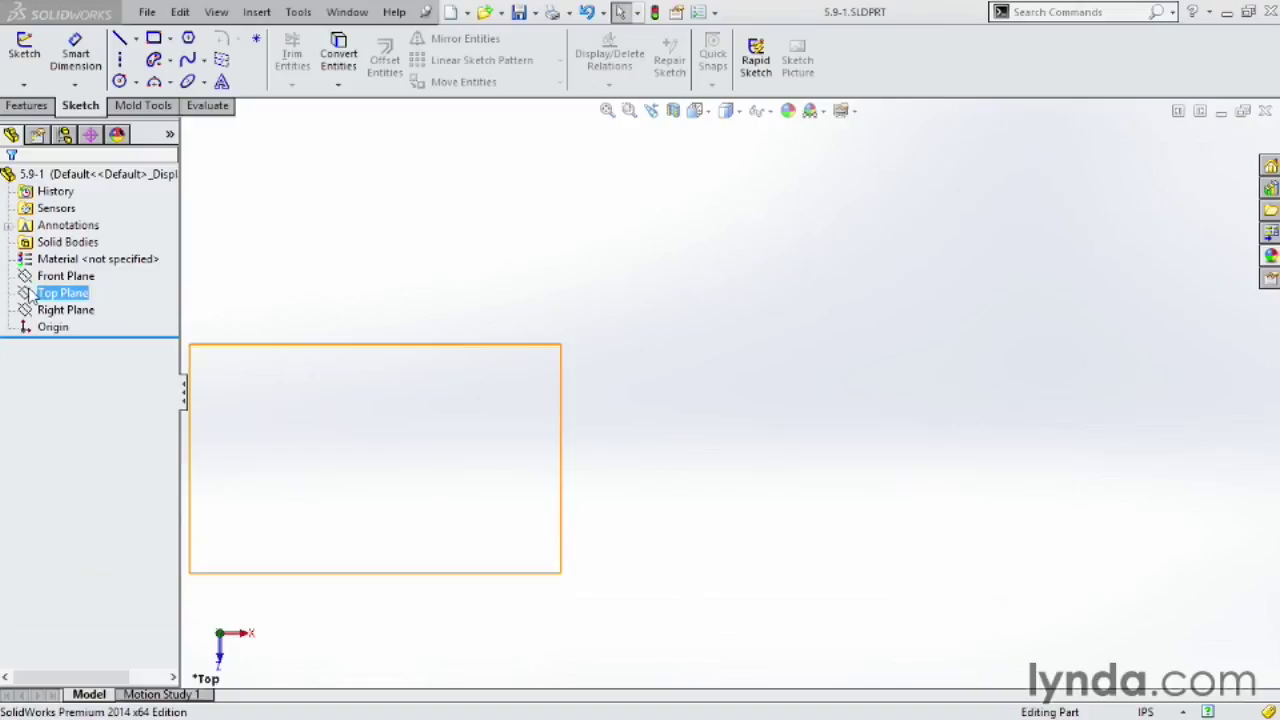
pyautogui.click(24, 45)
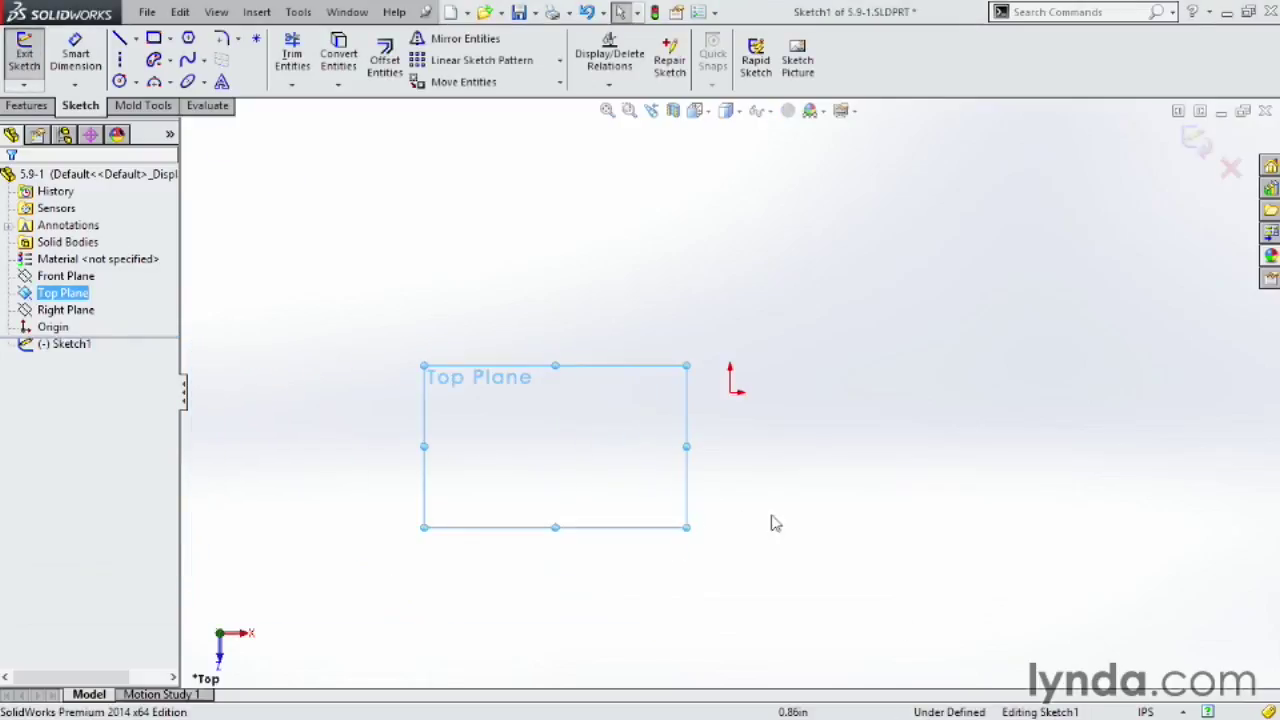
pyautogui.scroll(-3, 752, 480)
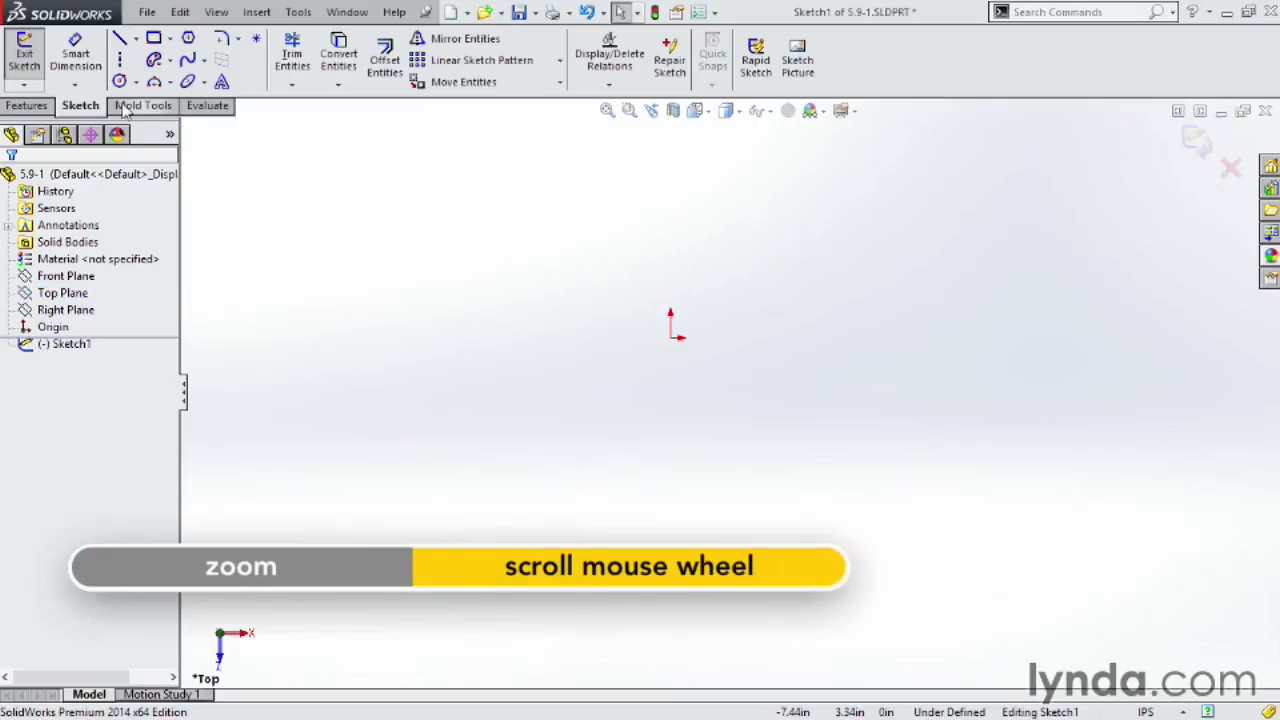
# Sketch a horizontal straight slot above and left of the origin, about 2.53 in between arc centres and 0.86 in wide
pyautogui.click(171, 60)
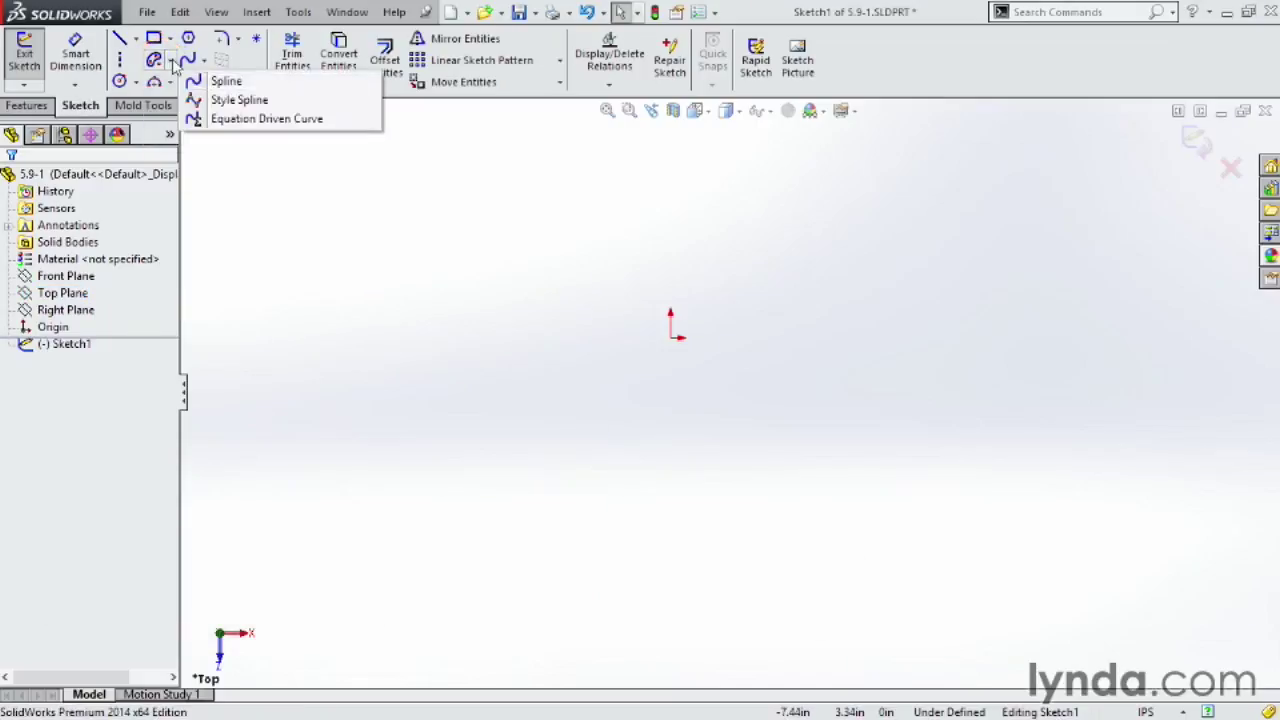
pyautogui.click(200, 81)
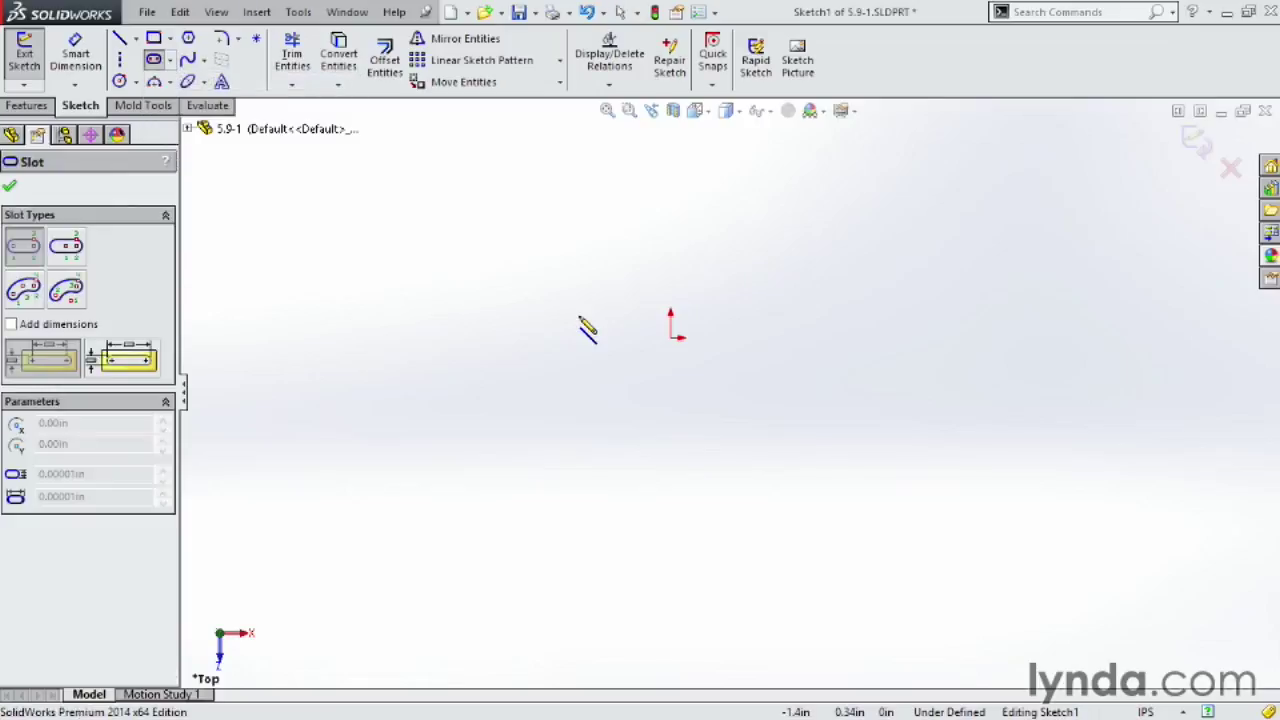
pyautogui.click(366, 264)
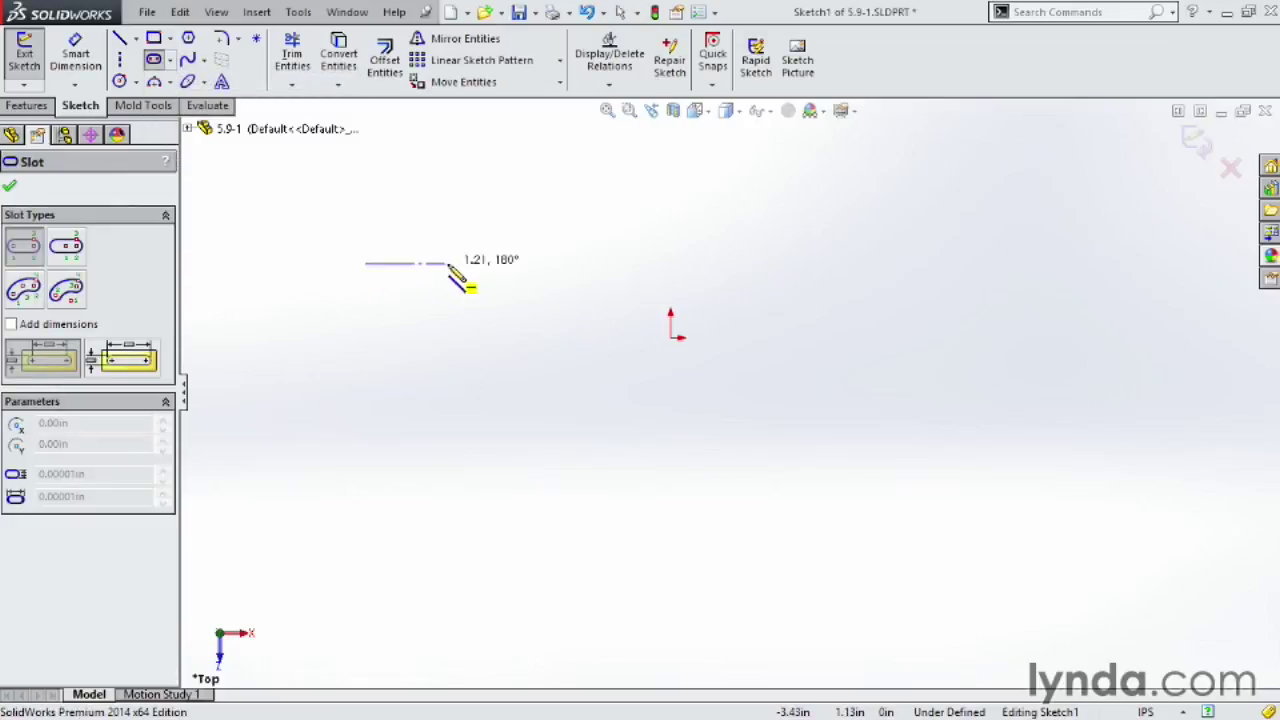
pyautogui.click(533, 264)
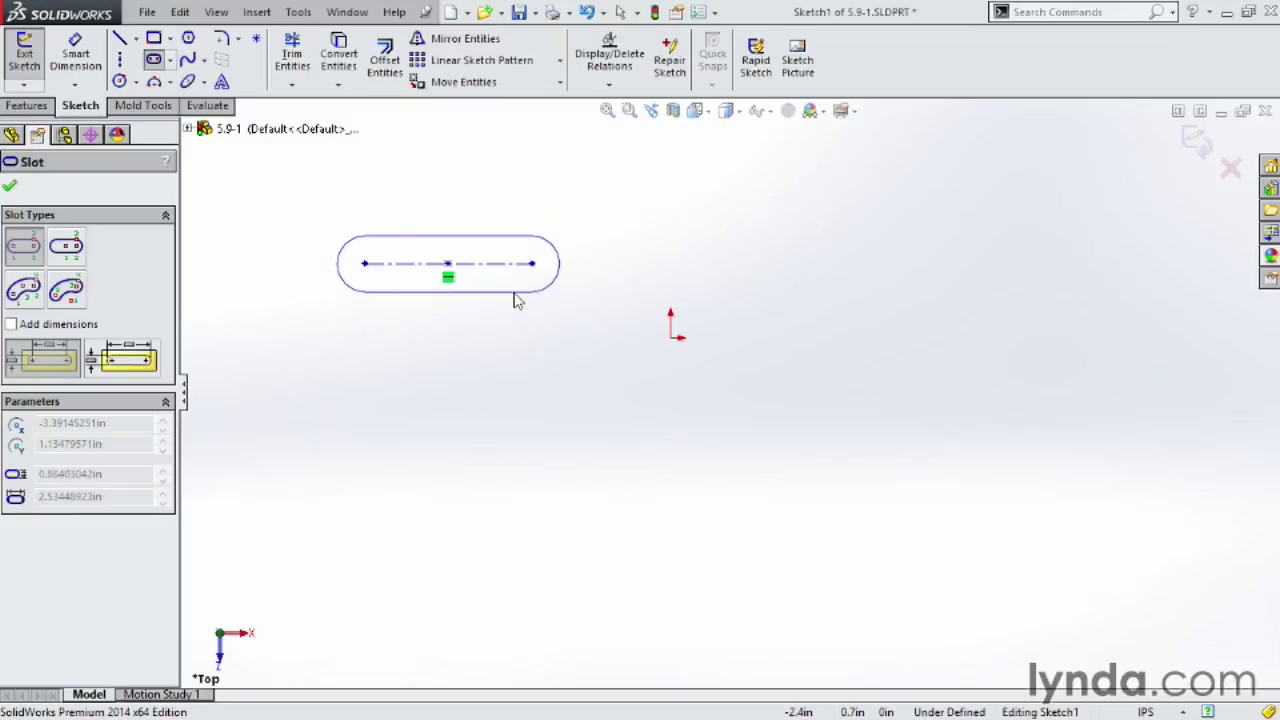
pyautogui.click(517, 302)
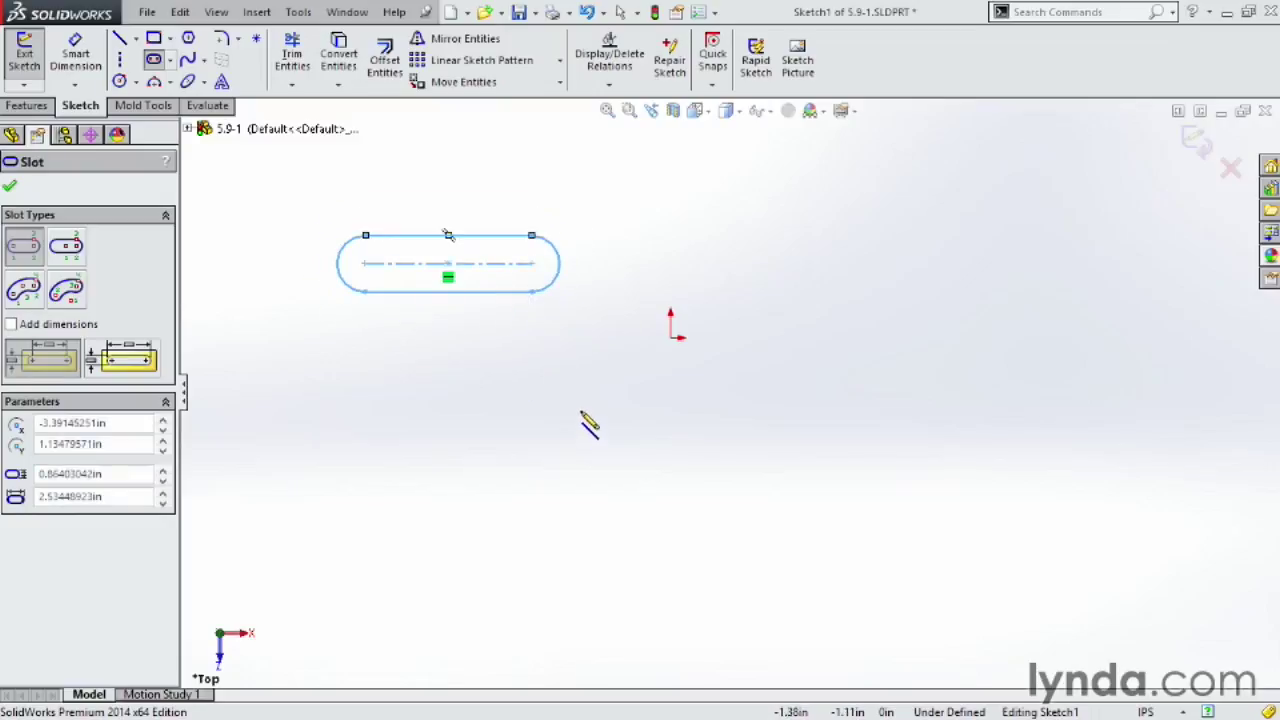
pyautogui.press('Escape')
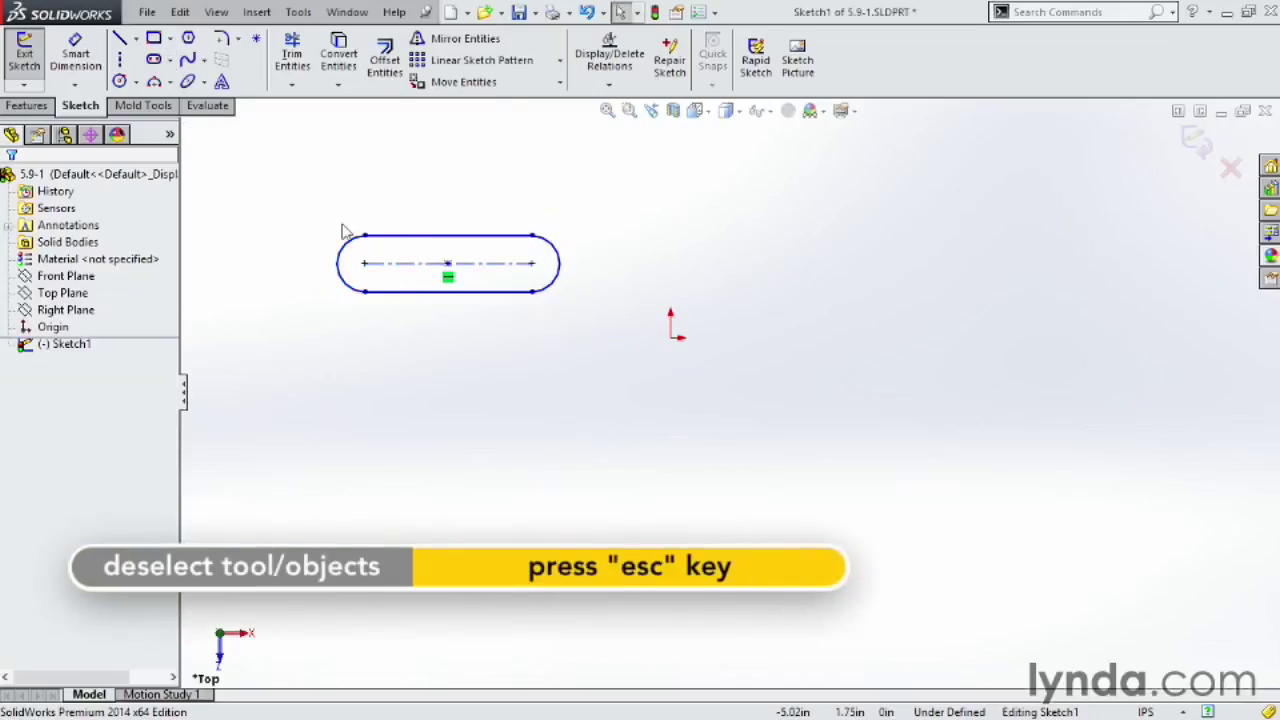
# Dimension the horizontal slot's straight edge as 2 in, placing the dimension above the slot
pyautogui.click(485, 238)
pyautogui.click(492, 303)
pyautogui.write('2')
pyautogui.press('Return')
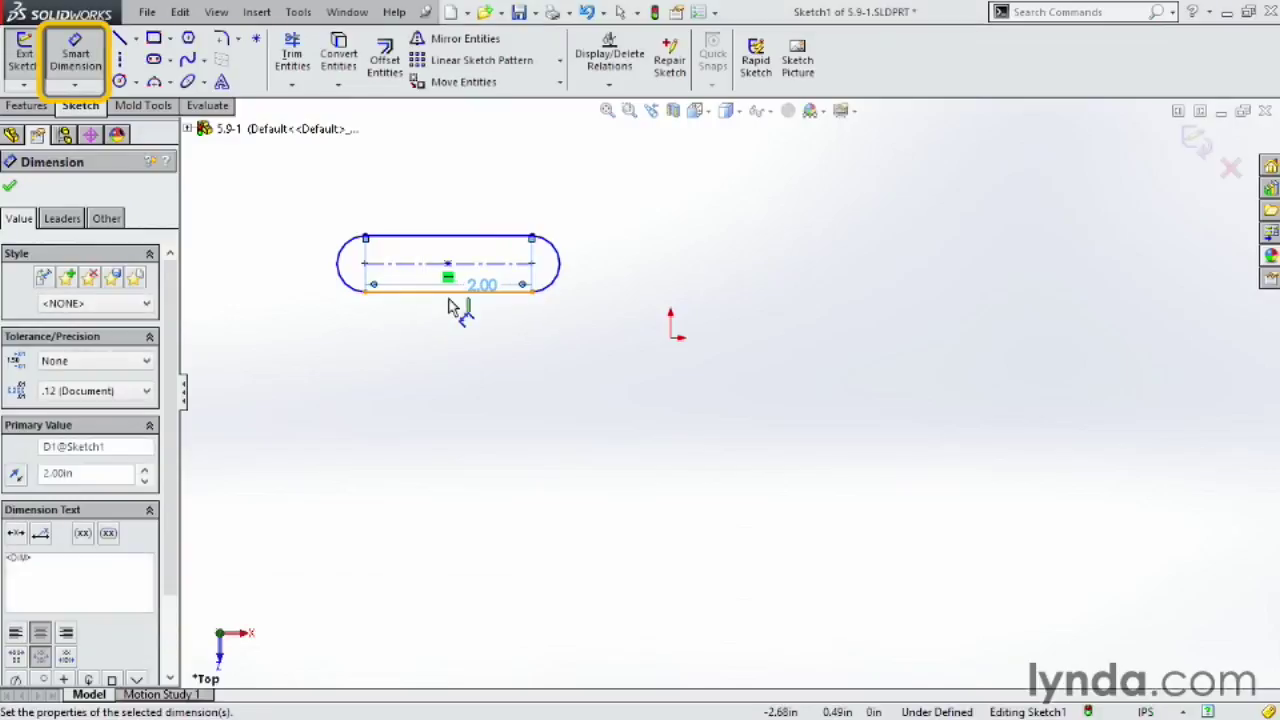
pyautogui.click(470, 196)
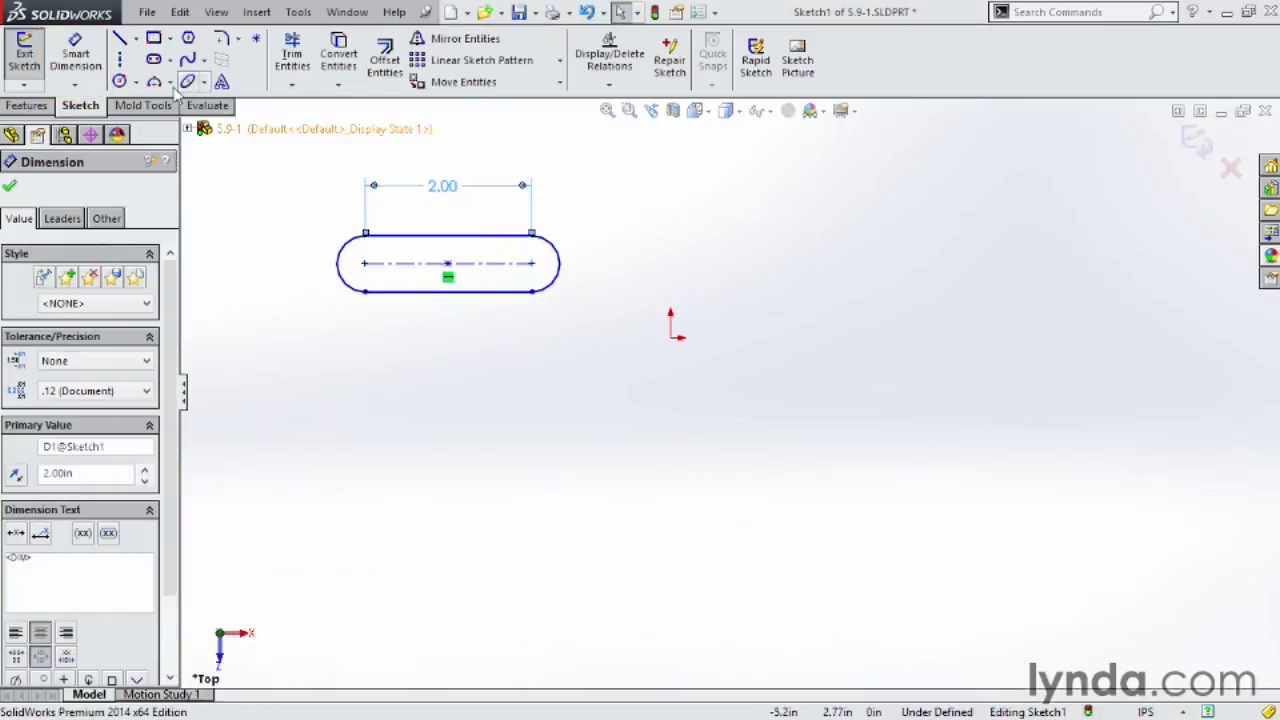
# Dimension the horizontal slot's width between its straight edges as 0.5 in
pyautogui.click(484, 291)
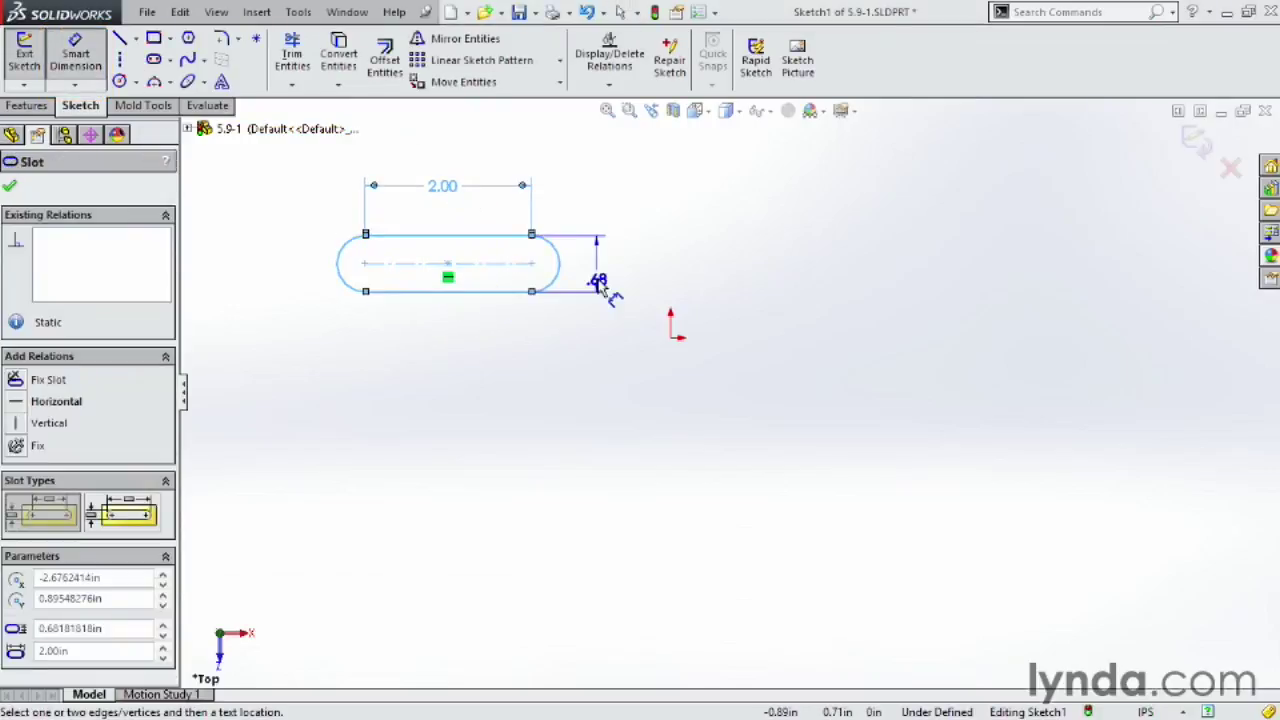
pyautogui.click(604, 268)
pyautogui.write('.5')
pyautogui.press('Return')
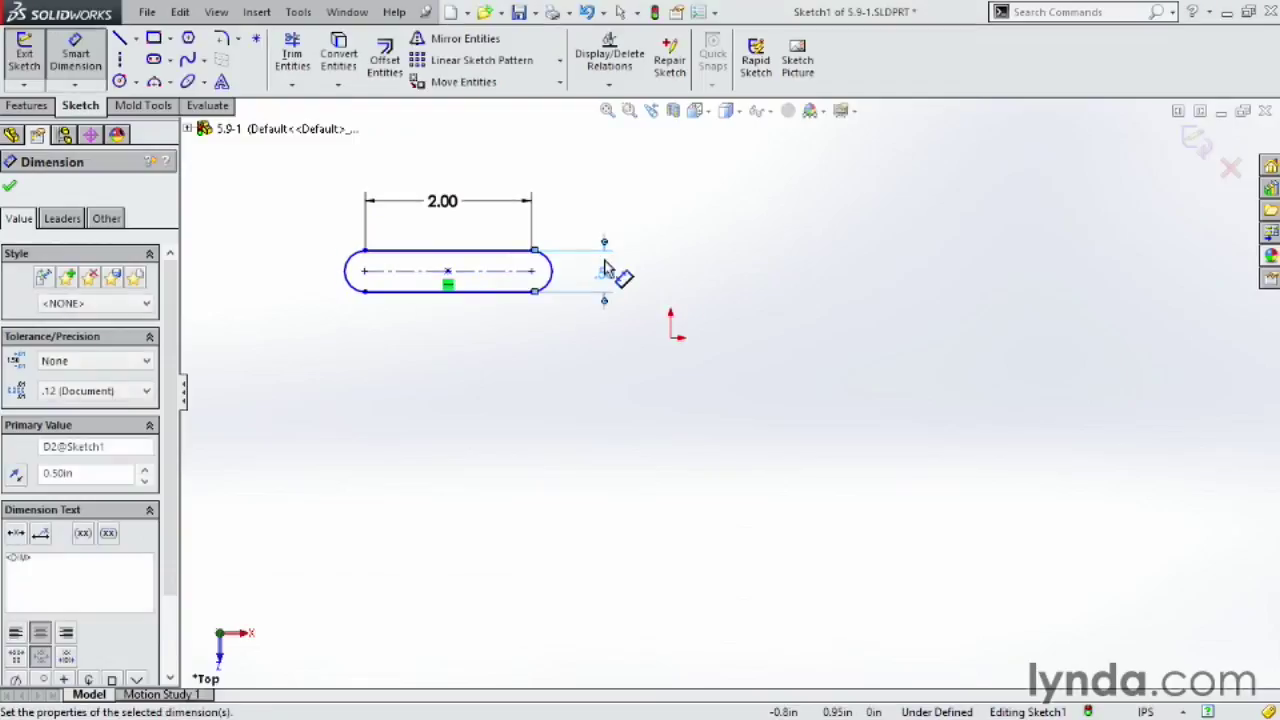
# Make the horizontal slot's centre point coincident with the sketch origin
pyautogui.scroll(2, 549, 277)
pyautogui.moveTo(565, 302)
pyautogui.mouseDown()
pyautogui.moveTo(565, 360)
pyautogui.moveTo(755, 378)
pyautogui.moveTo(537, 297)
pyautogui.moveTo(414, 304)
pyautogui.moveTo(715, 440)
pyautogui.moveTo(760, 376)
pyautogui.moveTo(718, 322)
pyautogui.mouseUp()
pyautogui.click(780, 495)
pyautogui.click(836, 492)
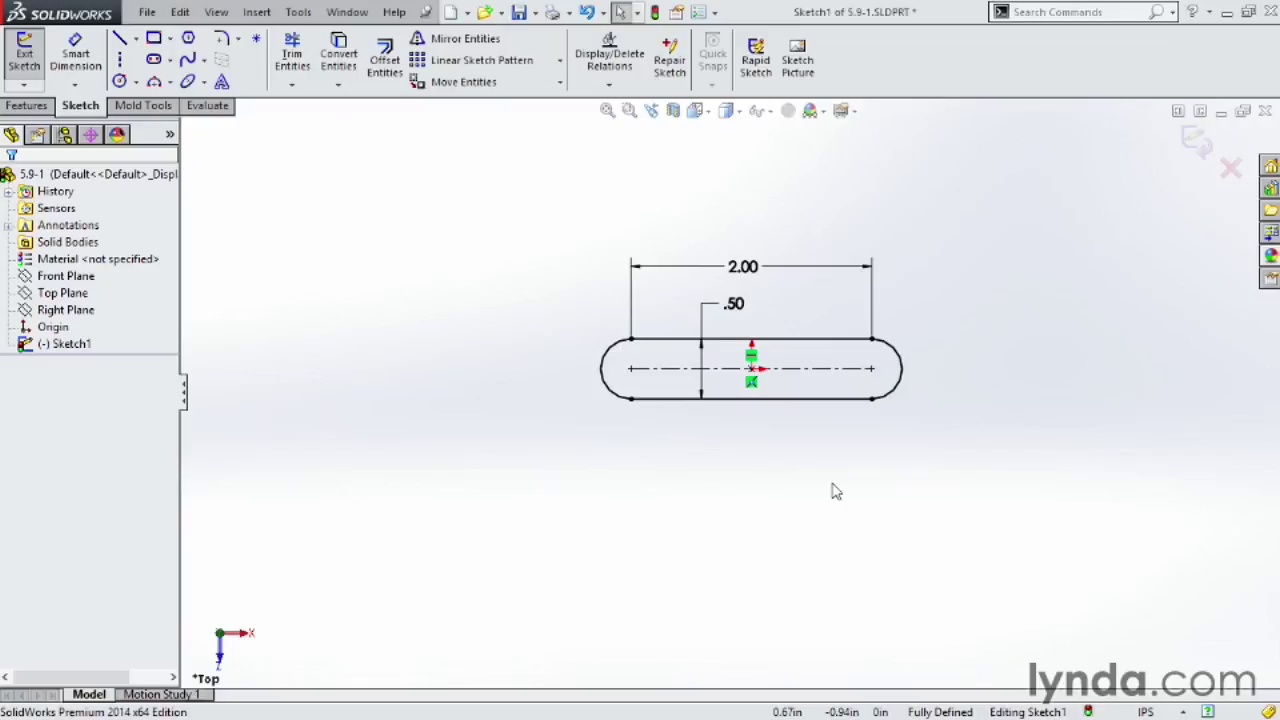
# Sketch an angled centerpoint straight slot above and left of the first one, about 1.67 in between arc centres and 0.47 in wide
pyautogui.click(172, 61)
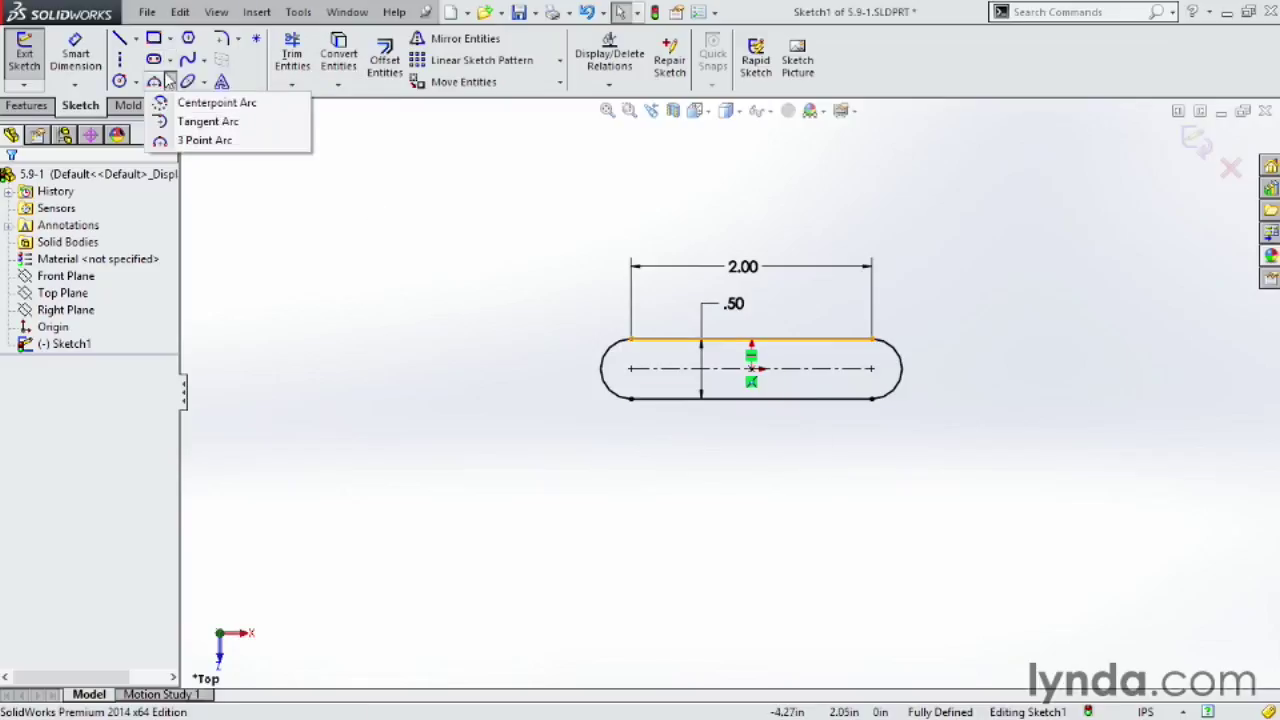
pyautogui.click(238, 99)
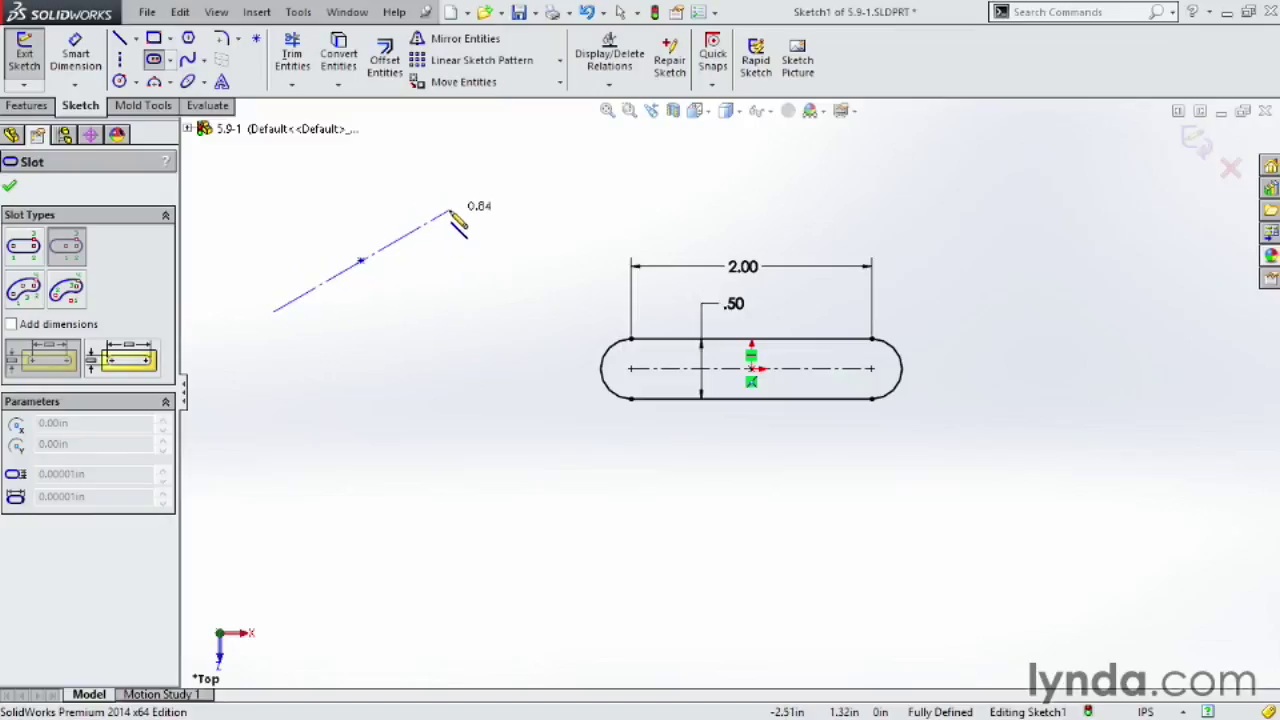
pyautogui.click(450, 214)
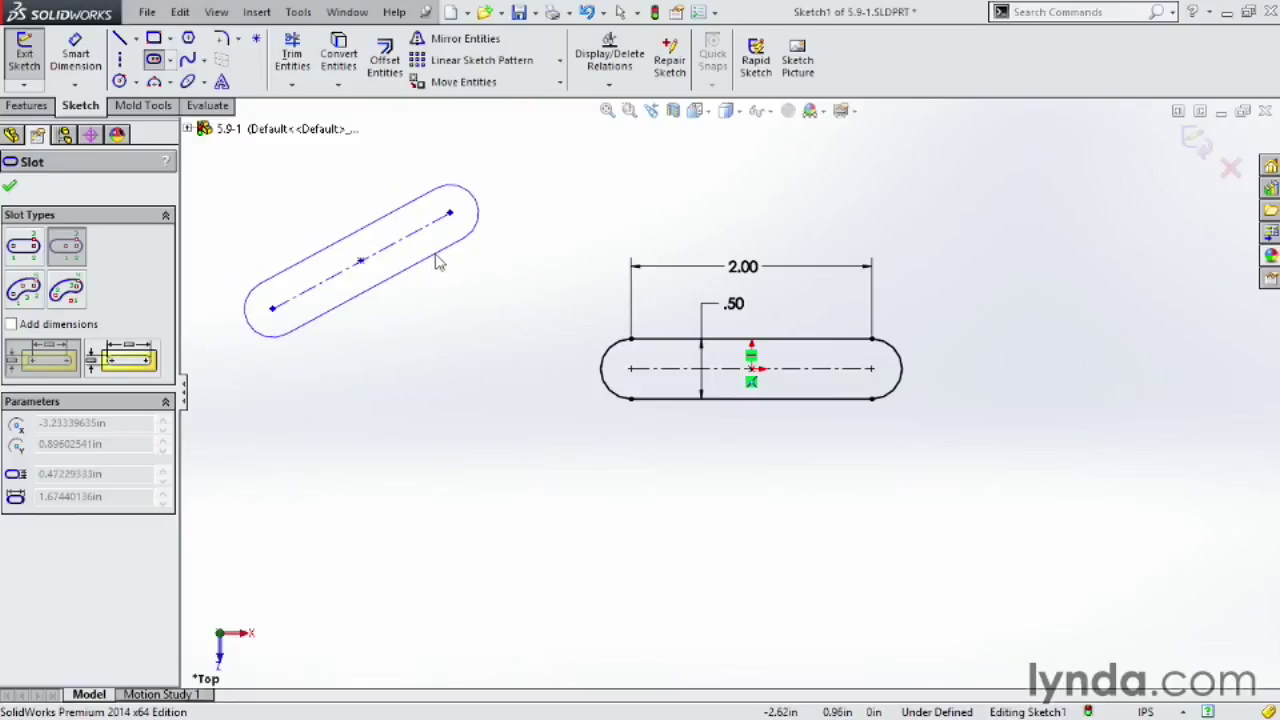
pyautogui.click(437, 262)
pyautogui.press('Escape')
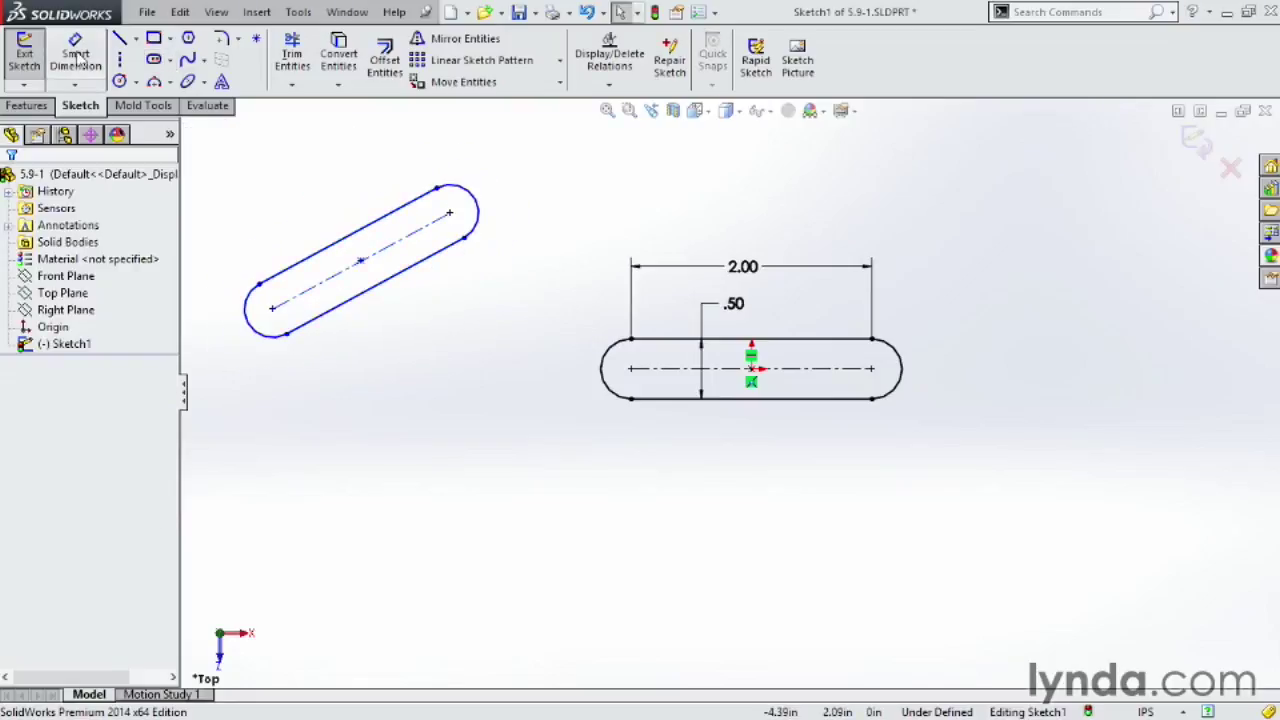
# Dimension the angled slot's width between its straight edges as 0.75 in
pyautogui.click(75, 55)
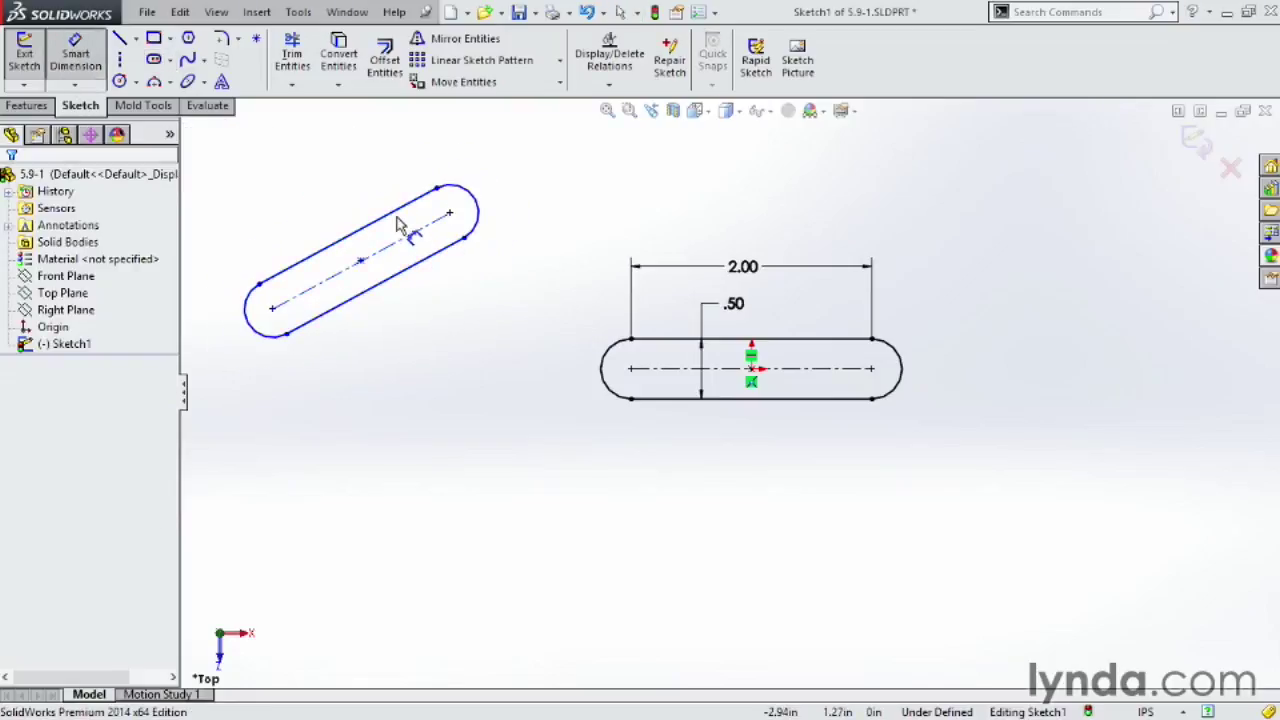
pyautogui.click(414, 229)
pyautogui.click(428, 259)
pyautogui.click(520, 186)
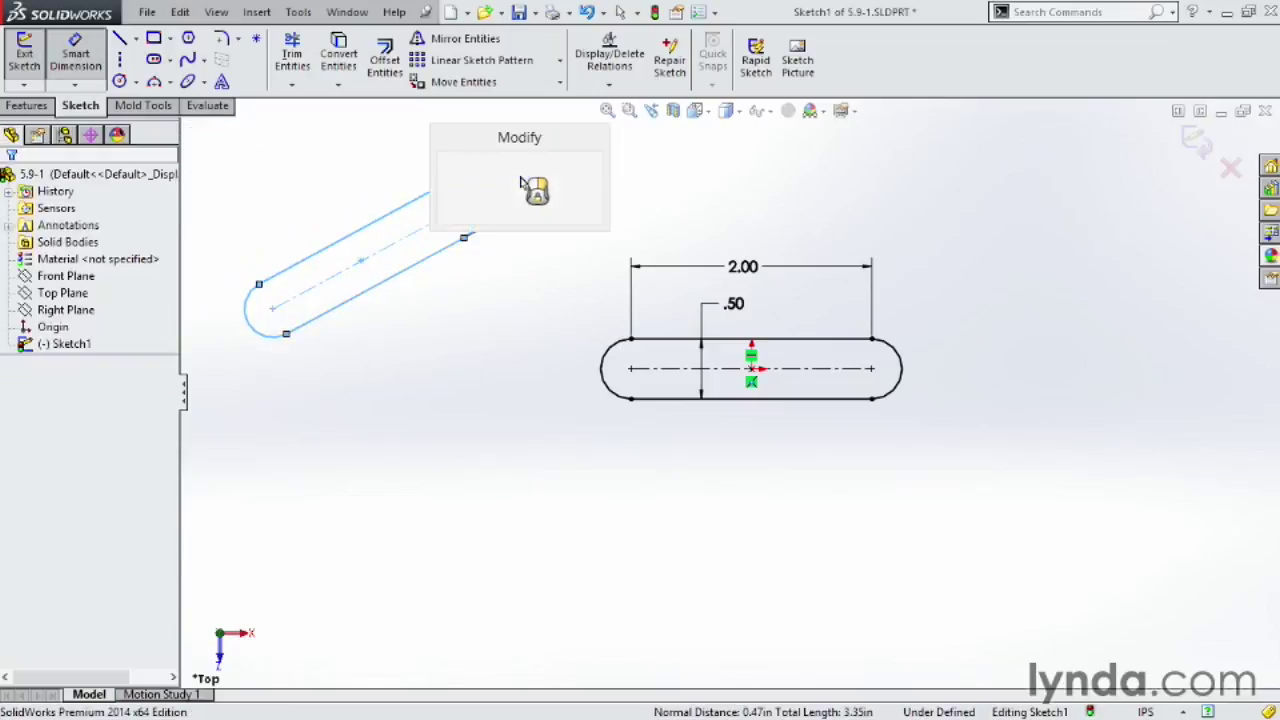
pyautogui.write('.75')
pyautogui.press('Return')
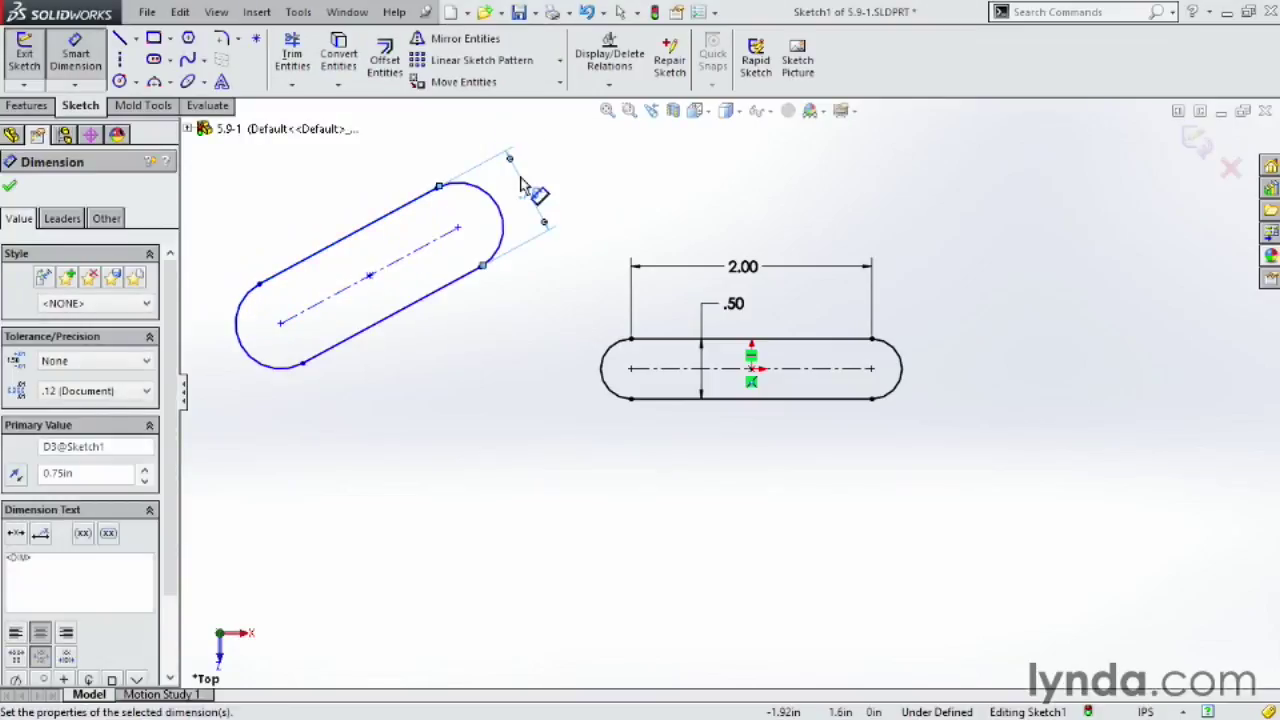
# Dimension the angled slot's length between its arc centres as 2 in, aligned with the slot
pyautogui.click(388, 272)
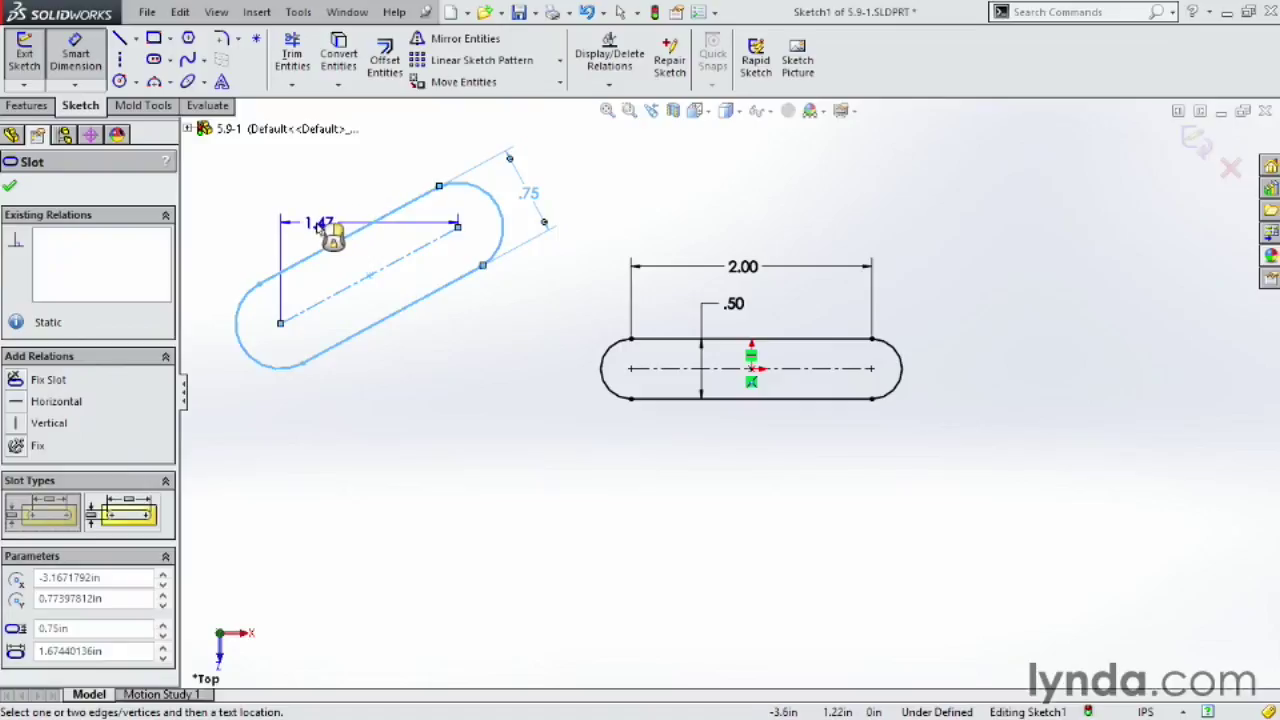
pyautogui.click(314, 277)
pyautogui.write('2')
pyautogui.press('Return')
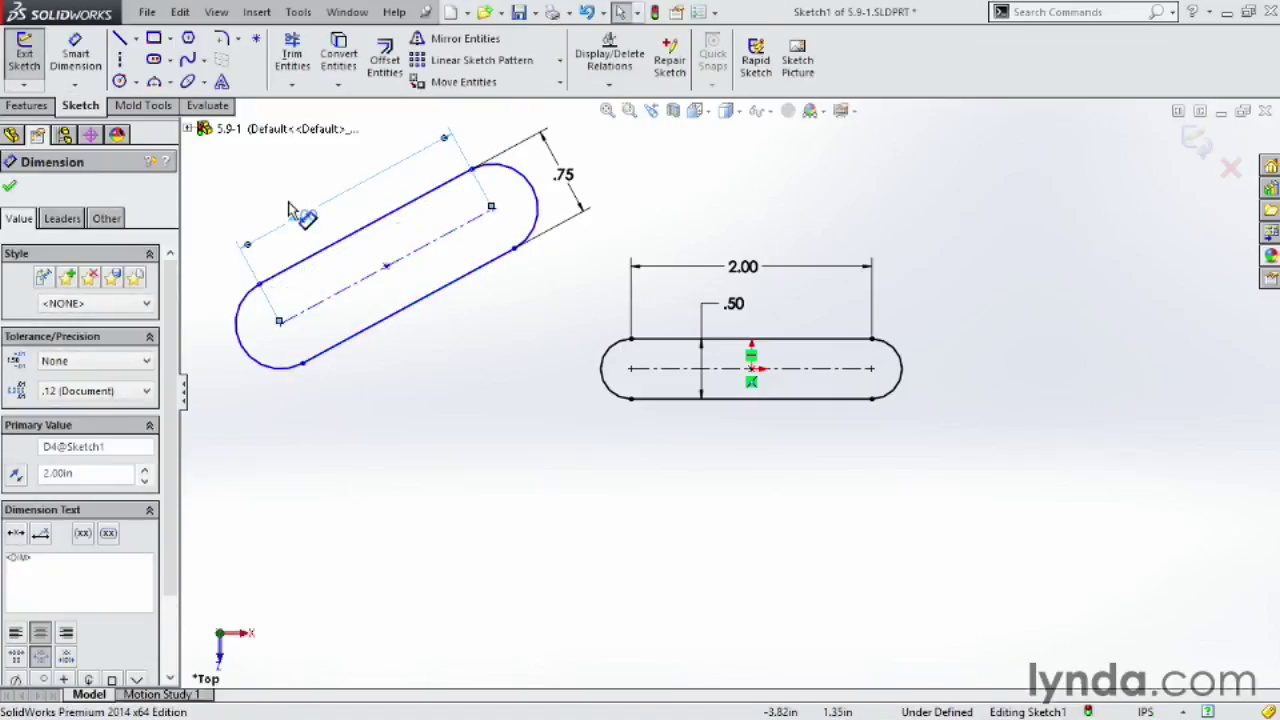
# Draw a horizontal centerline about 1.76 in long from the angled slot's lower arc centre toward the first slot
pyautogui.click(119, 60)
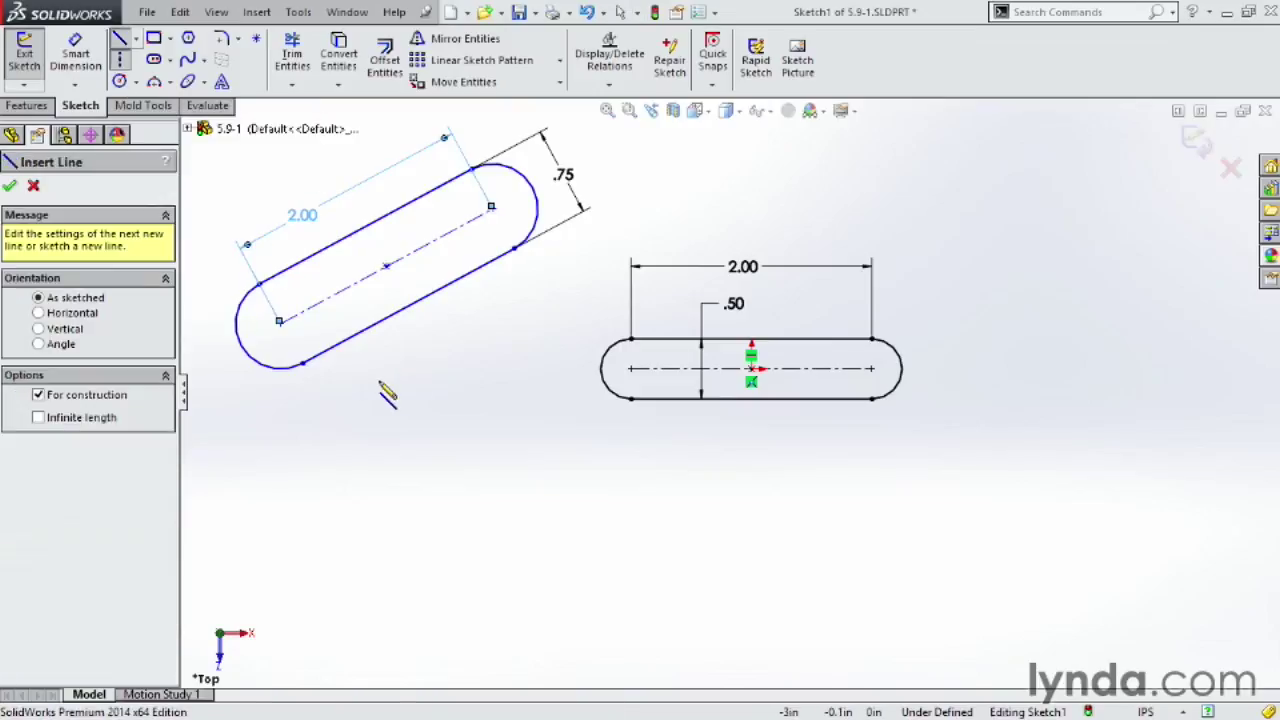
pyautogui.click(280, 322)
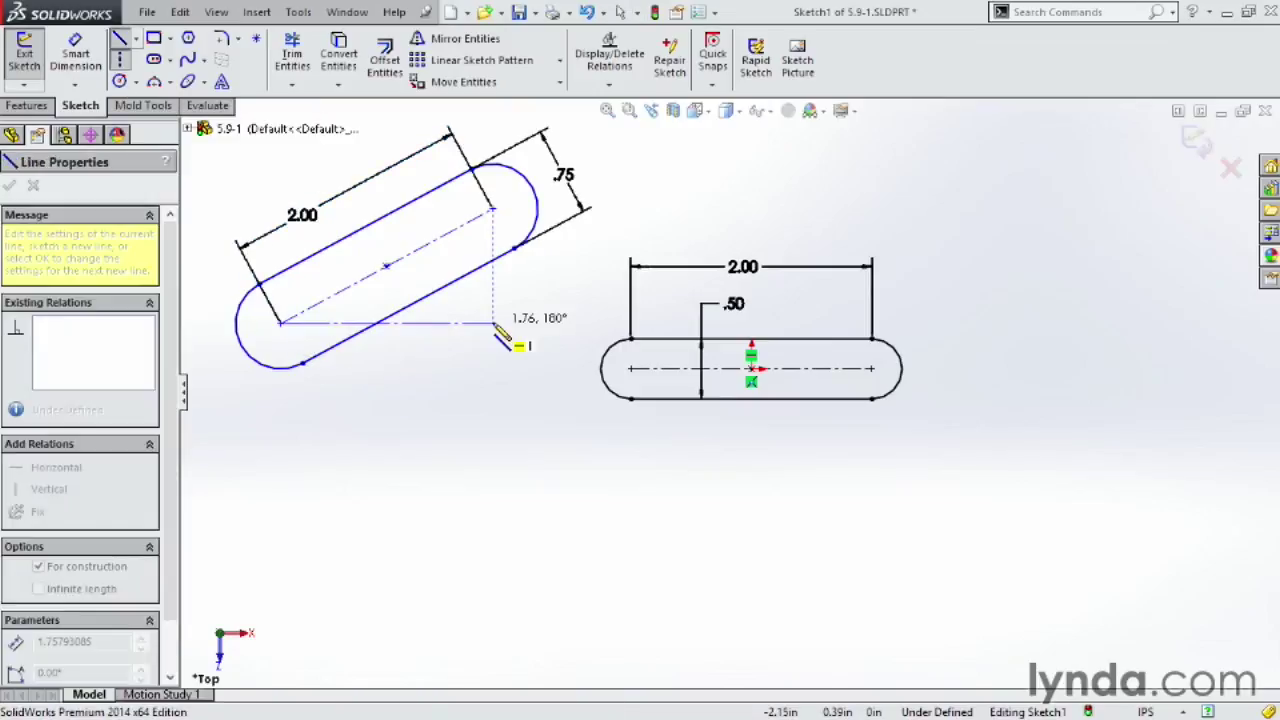
pyautogui.click(493, 323)
pyautogui.press('Escape')
# Dimension the angle between the horizontal centerline and the angled slot's own centerline as 30 degrees
pyautogui.press('d')
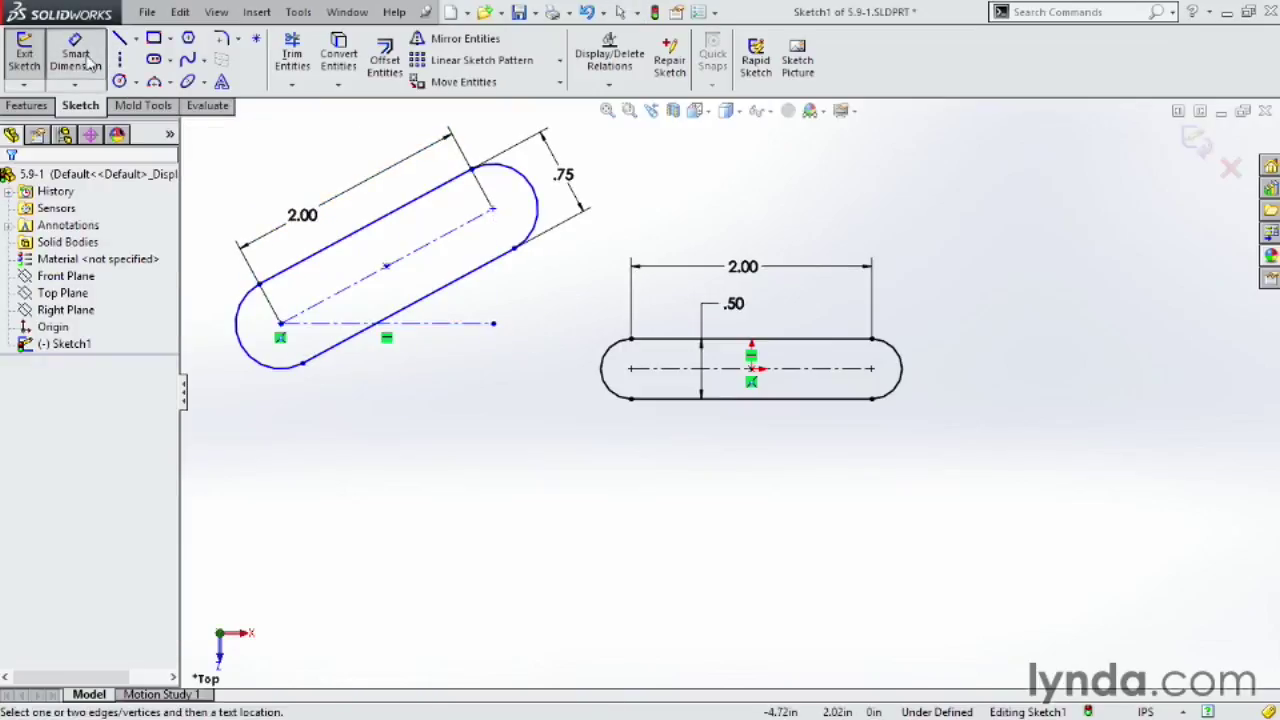
pyautogui.click(441, 323)
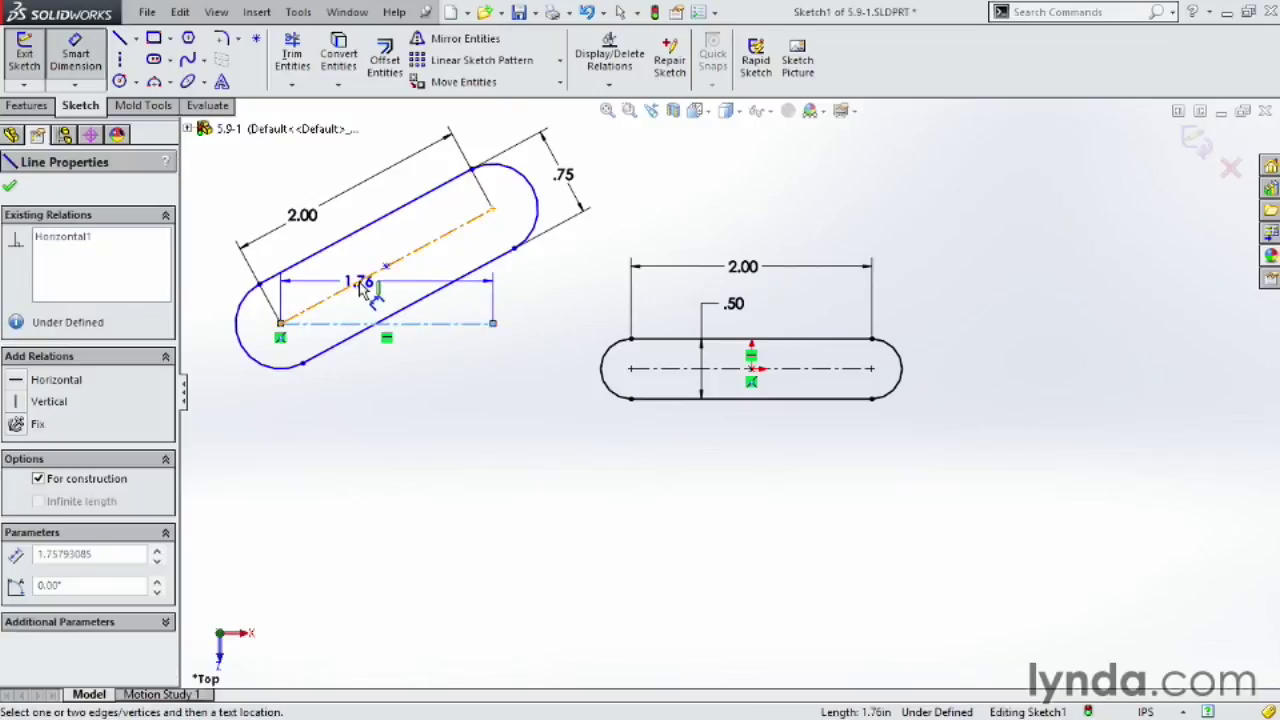
pyautogui.click(359, 282)
pyautogui.click(500, 288)
pyautogui.write('30')
pyautogui.press('Return')
pyautogui.press('Escape')
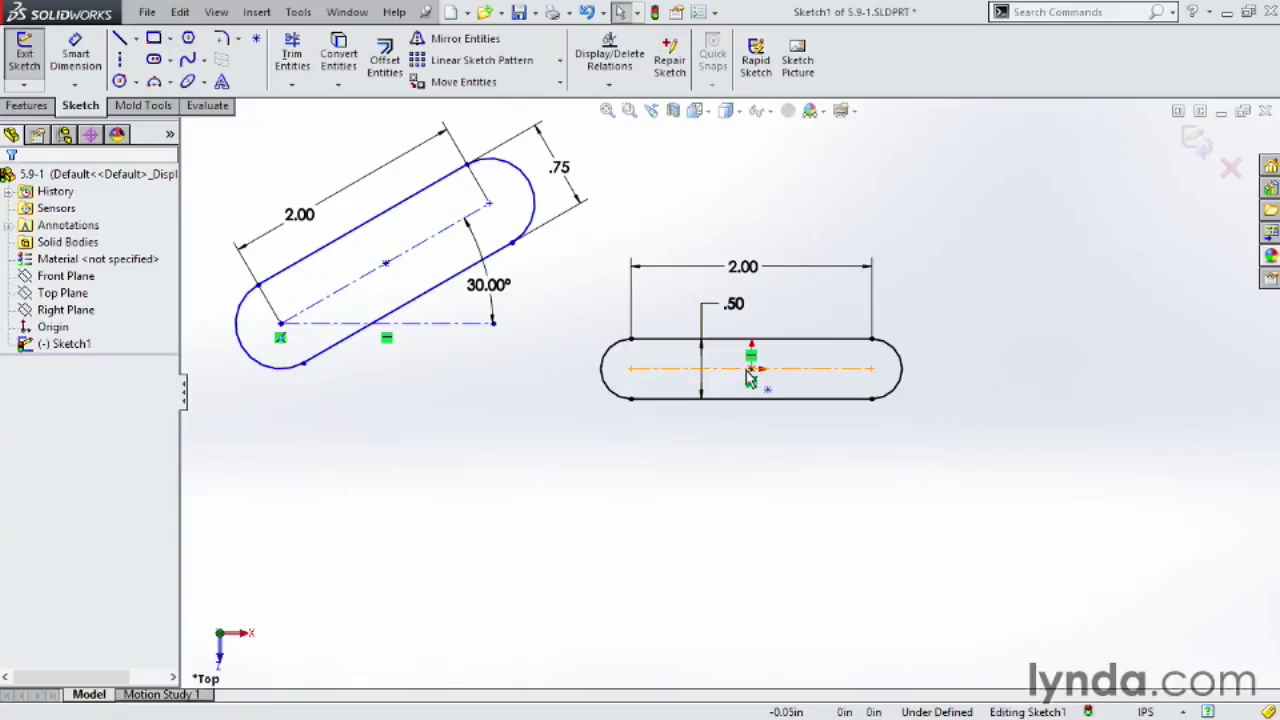
# Draw a vertical centerline down from the angled slot's lower arc centre and continue it with a sloped centerline, about 4 in long, to the origin
pyautogui.click(119, 62)
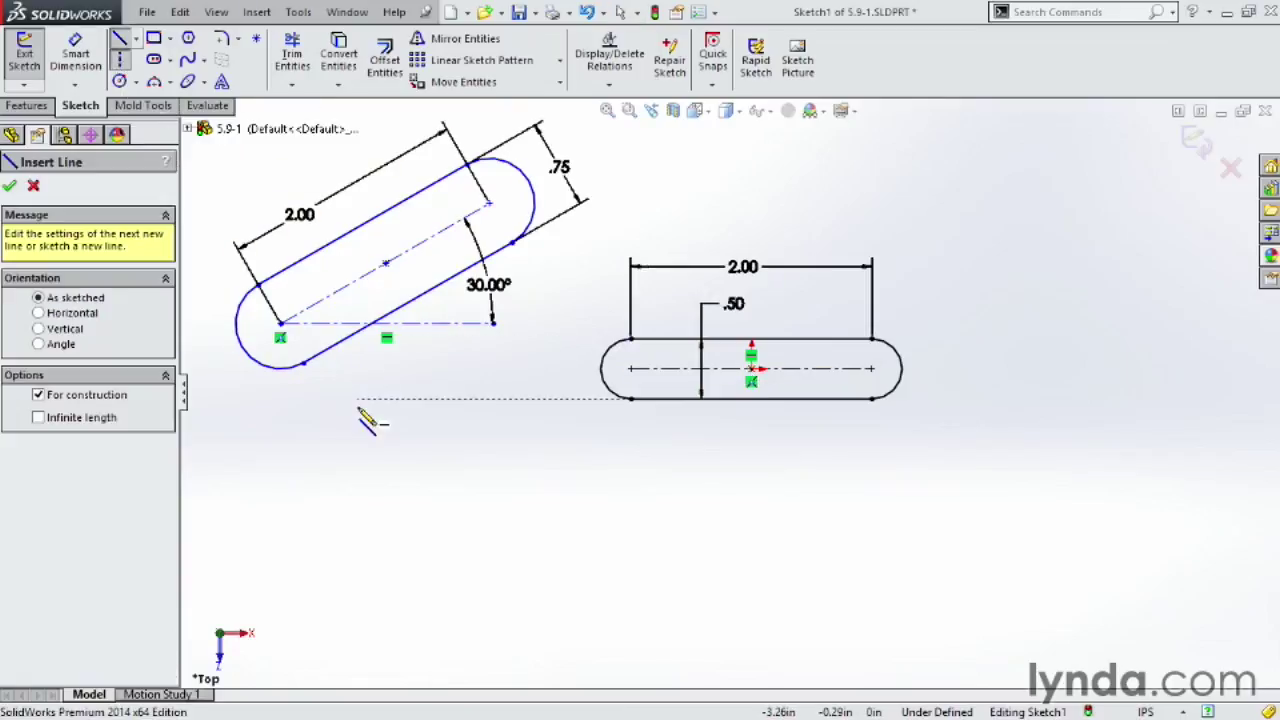
pyautogui.click(281, 323)
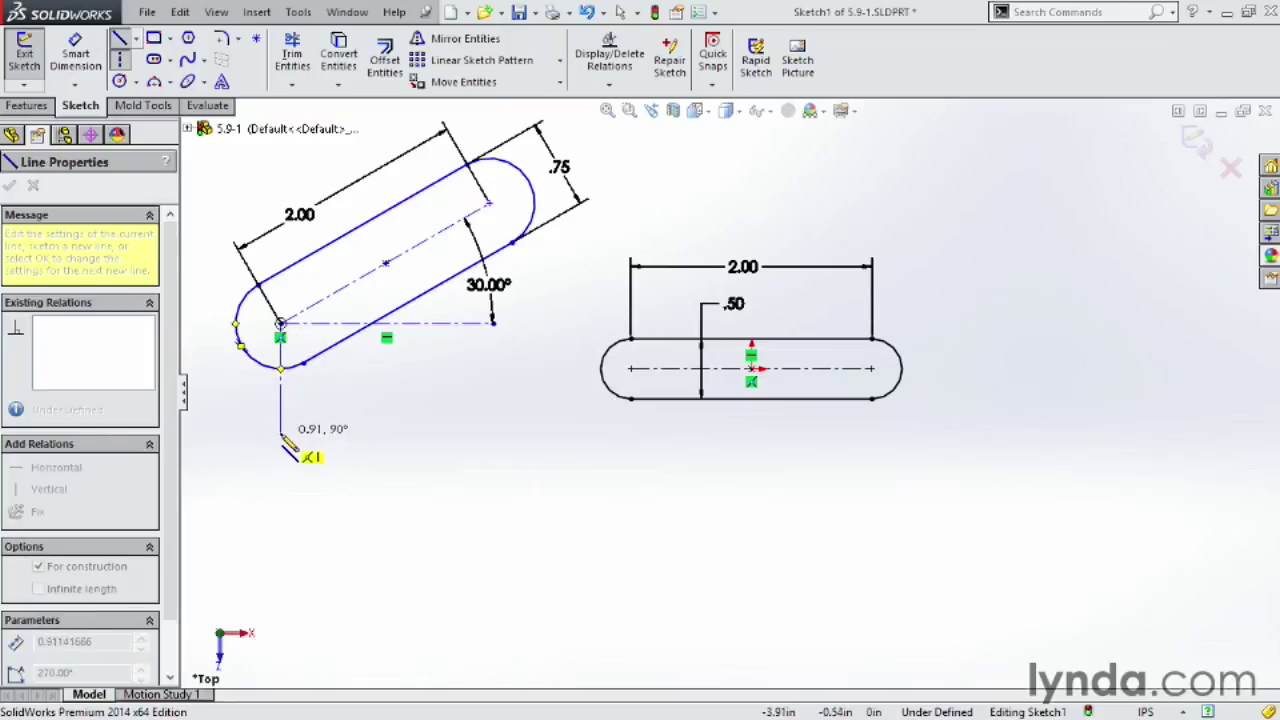
pyautogui.click(280, 473)
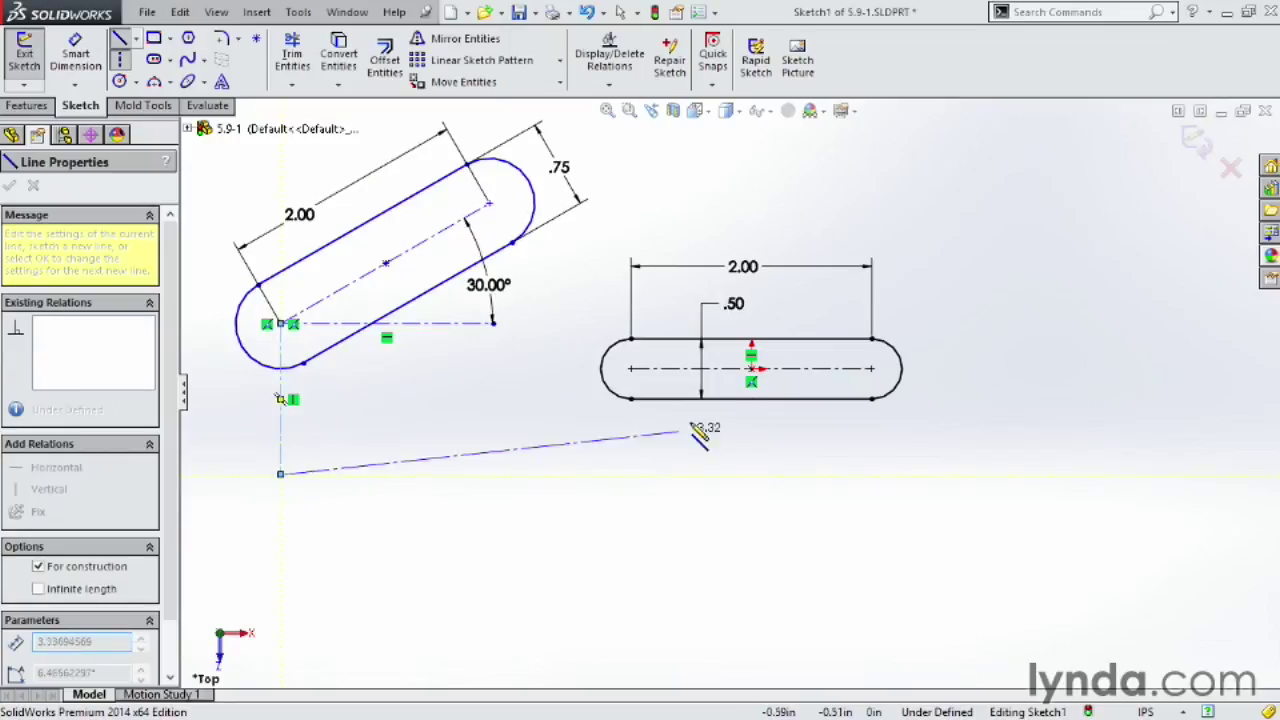
pyautogui.click(751, 368)
pyautogui.press('Escape')
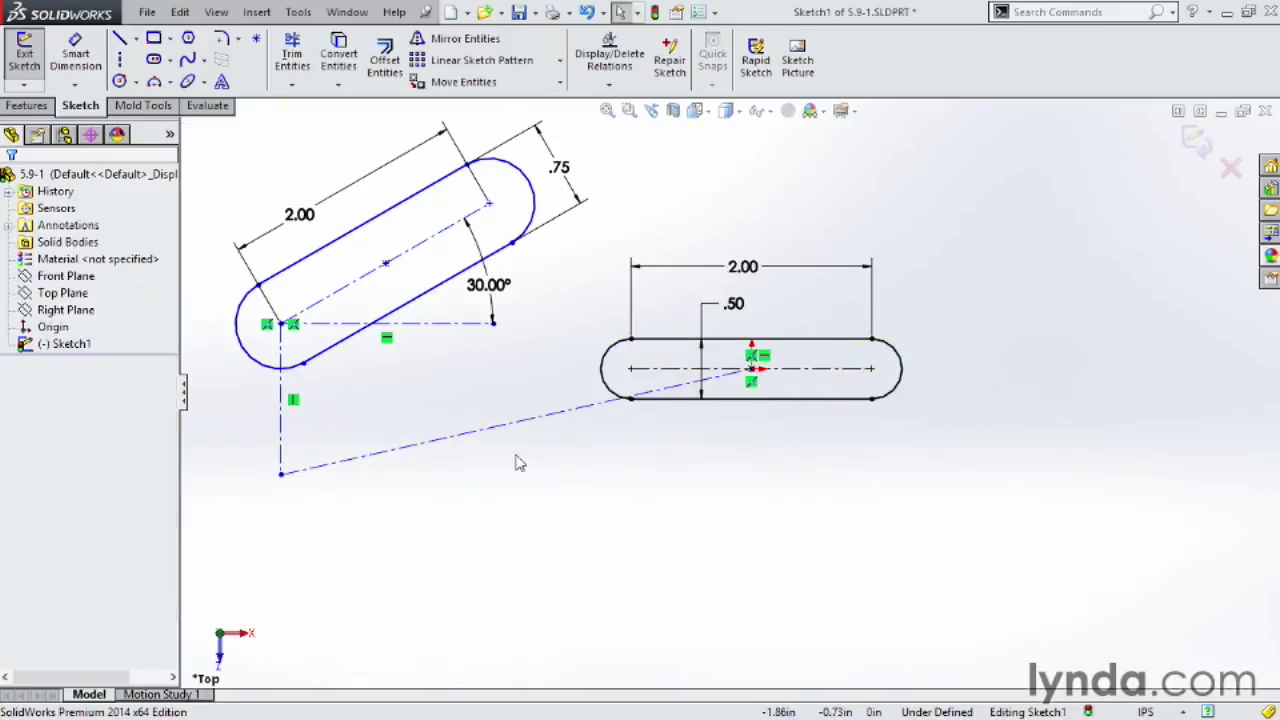
# Add a horizontal relation to the sloped centerline that ends at the origin
pyautogui.click(497, 428)
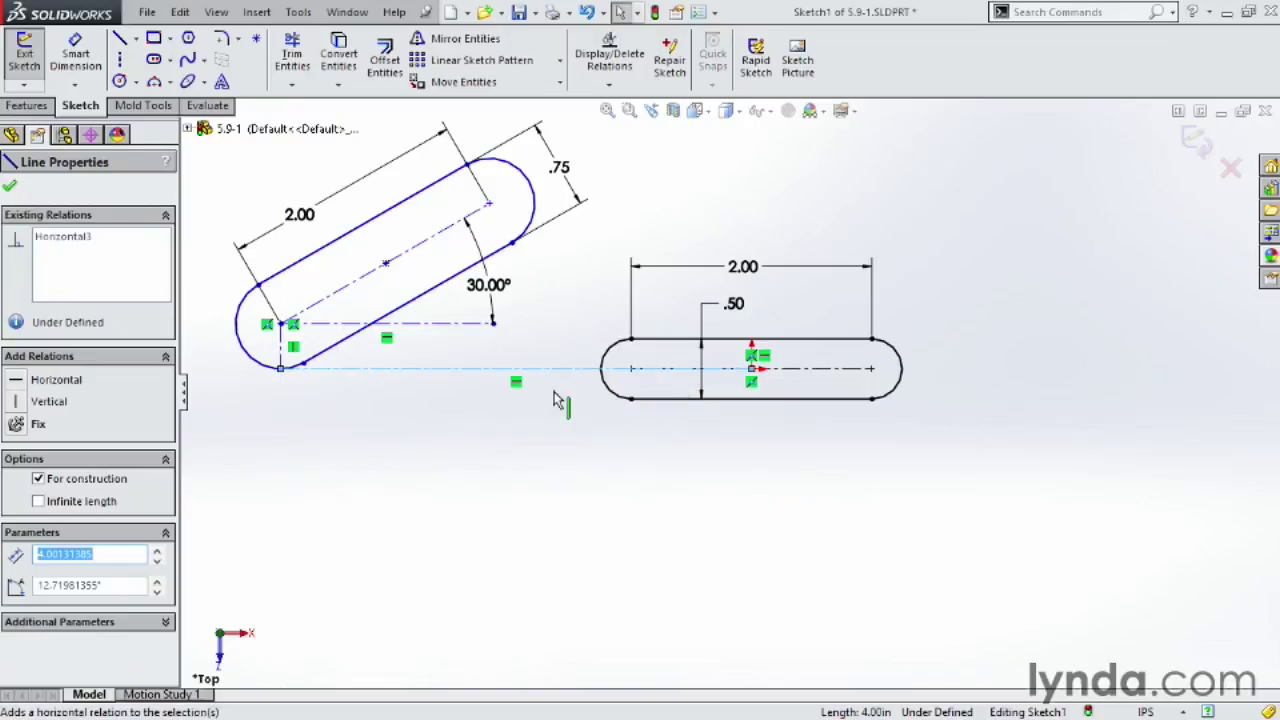
pyautogui.click(557, 362)
pyautogui.click(322, 403)
# Move the angled slot's lower arc centre upward so the vertical centerline extends below the slot's arc
pyautogui.scroll(-6, 300, 395)
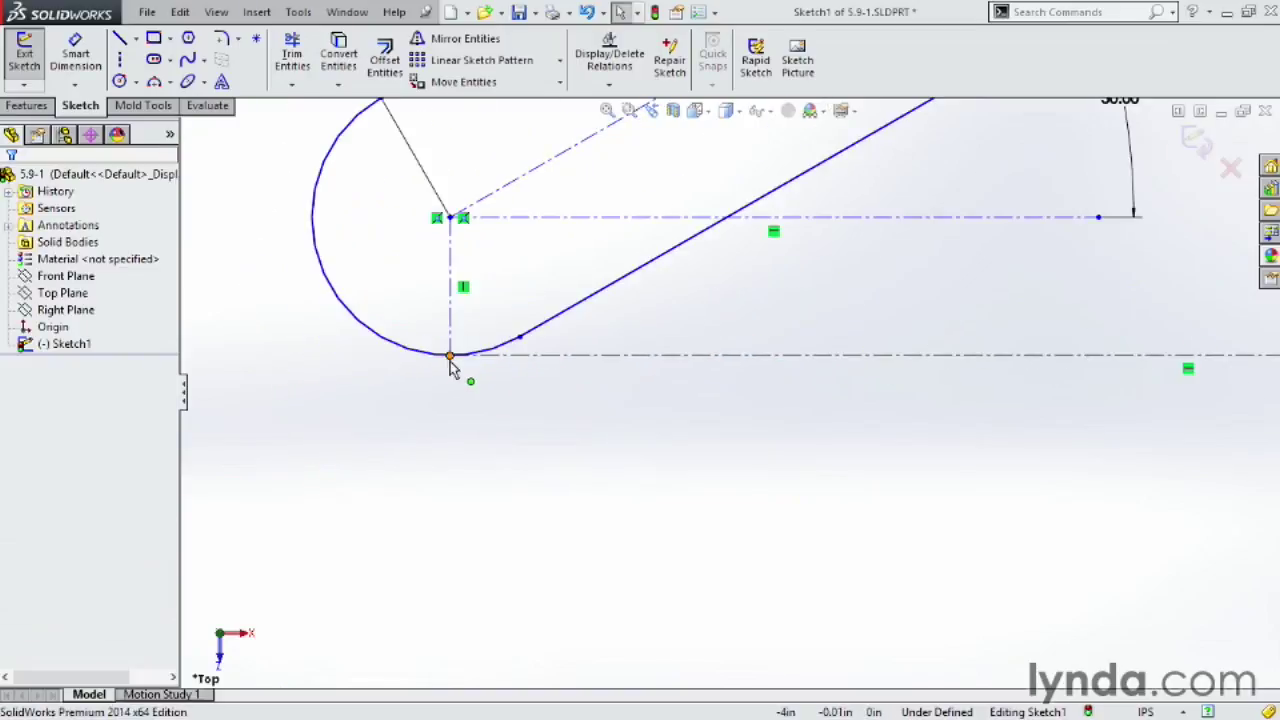
pyautogui.click(450, 222)
pyautogui.scroll(8, 430, 155)
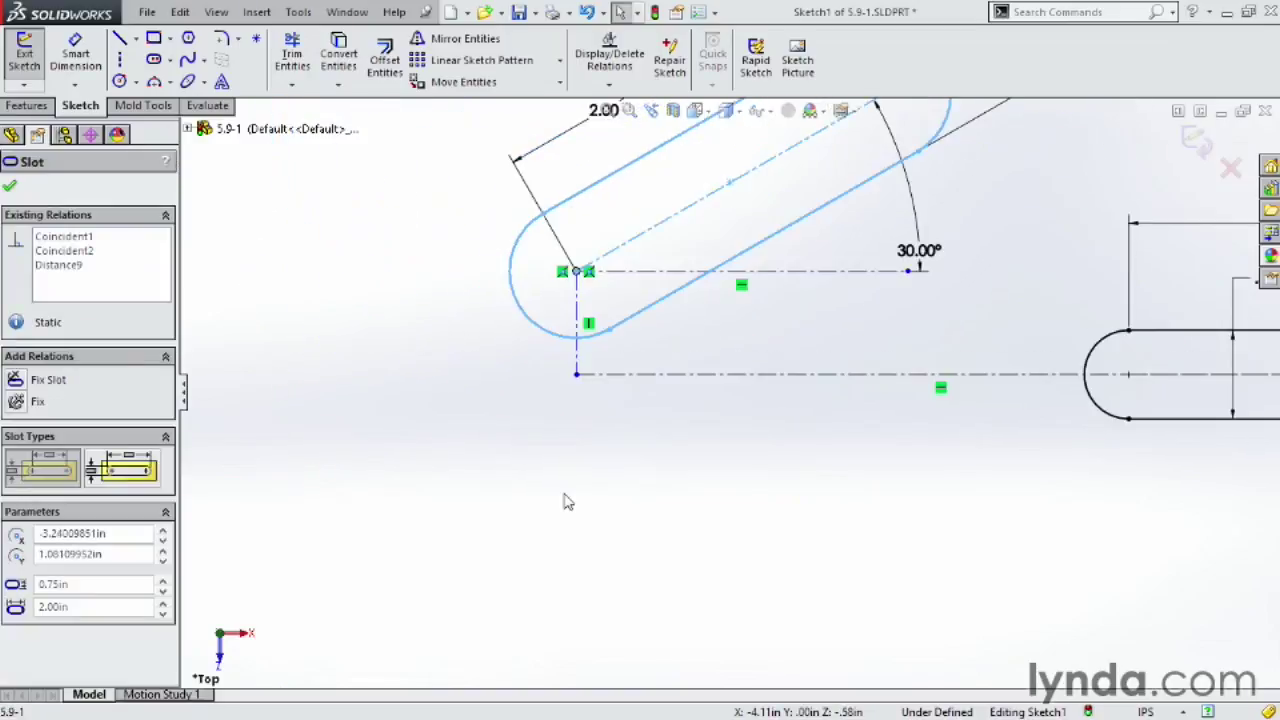
# Dimension the short vertical centerline below the angled slot's lower arc centre as 0.5 in
pyautogui.click(739, 462)
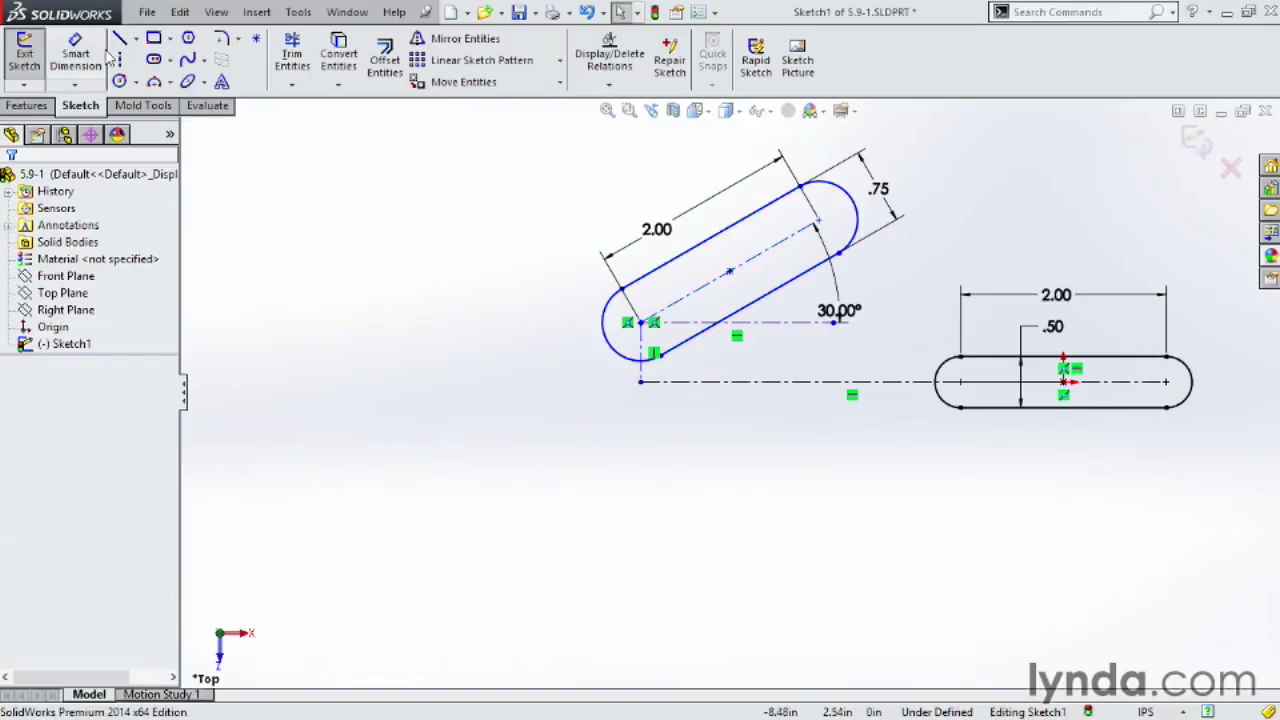
pyautogui.click(75, 55)
pyautogui.click(640, 381)
pyautogui.click(500, 355)
pyautogui.write('.5')
pyautogui.press('Return')
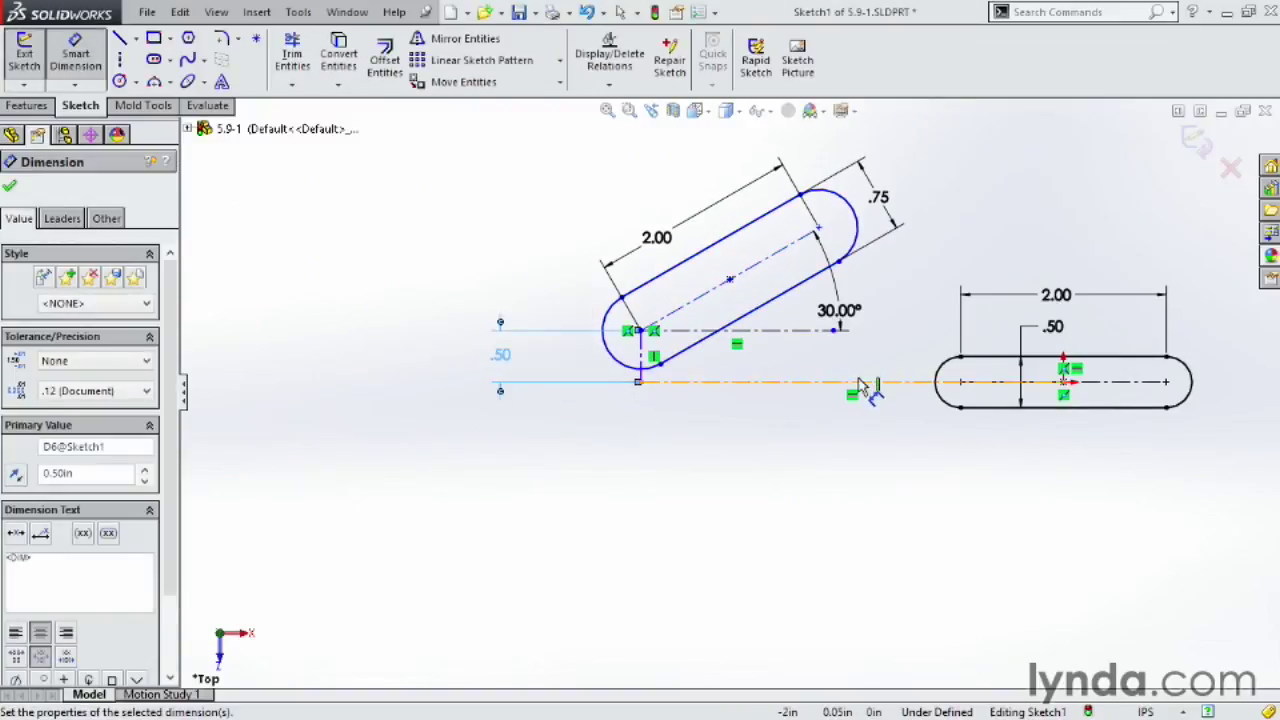
# Dimension the long horizontal centerline to the origin as 5 in and move the 30-degree dimension farther out from the angled slot
pyautogui.click(857, 383)
pyautogui.click(851, 443)
pyautogui.write('5.')
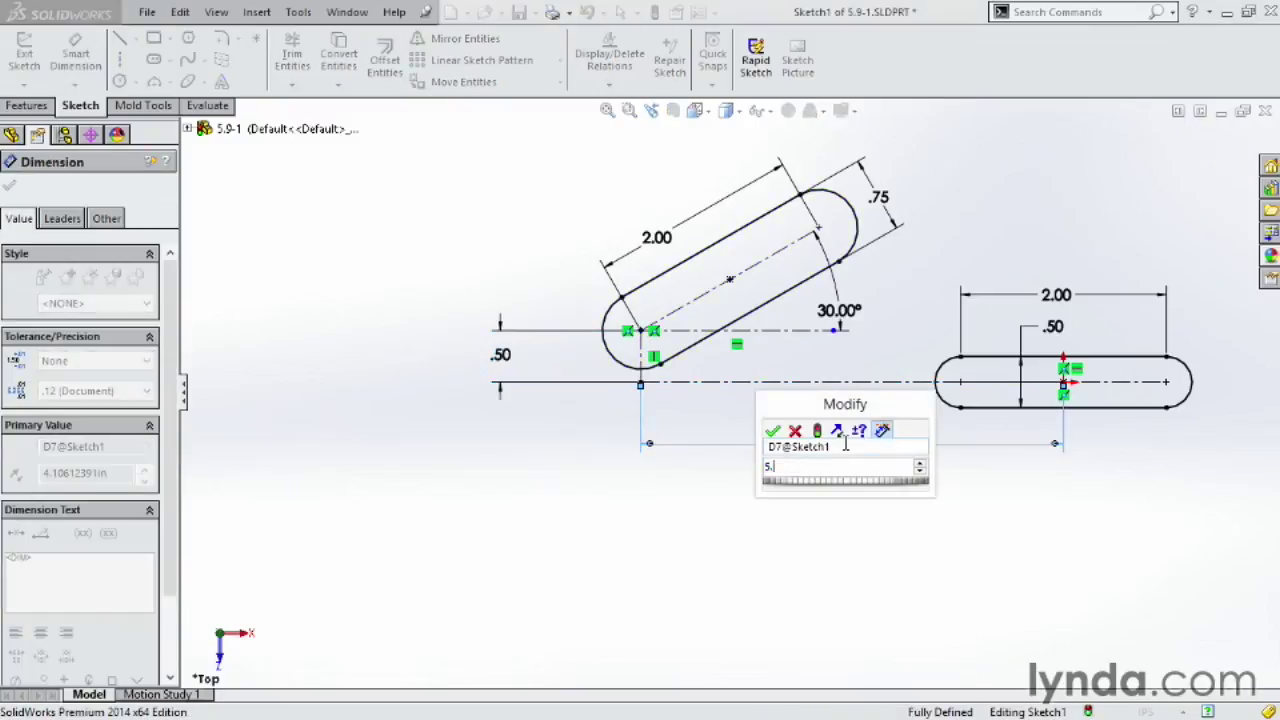
pyautogui.press('Return')
pyautogui.press('Escape')
pyautogui.scroll(3, 849, 443)
pyautogui.click(766, 298)
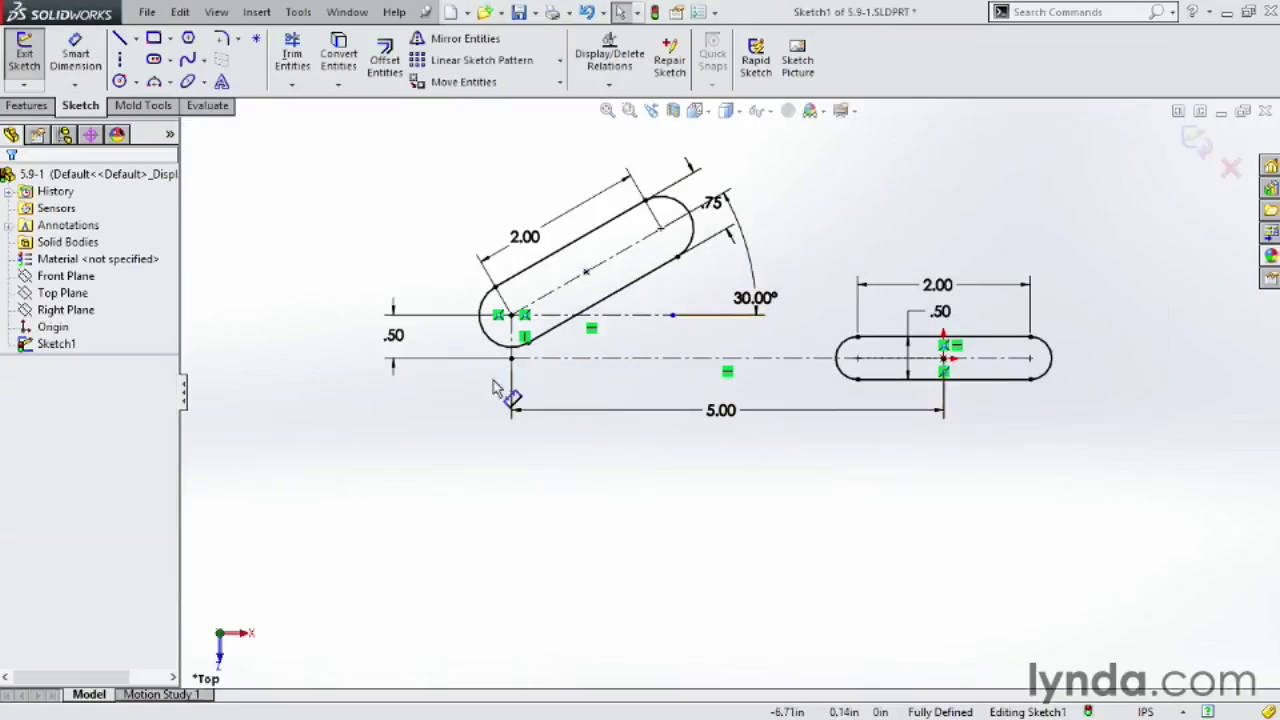
# Sketch a 3 Point Arc Slot below the angled slot, arching upward, with a radius of about 2.05 in and a sweep of about 73 degrees
pyautogui.click(171, 60)
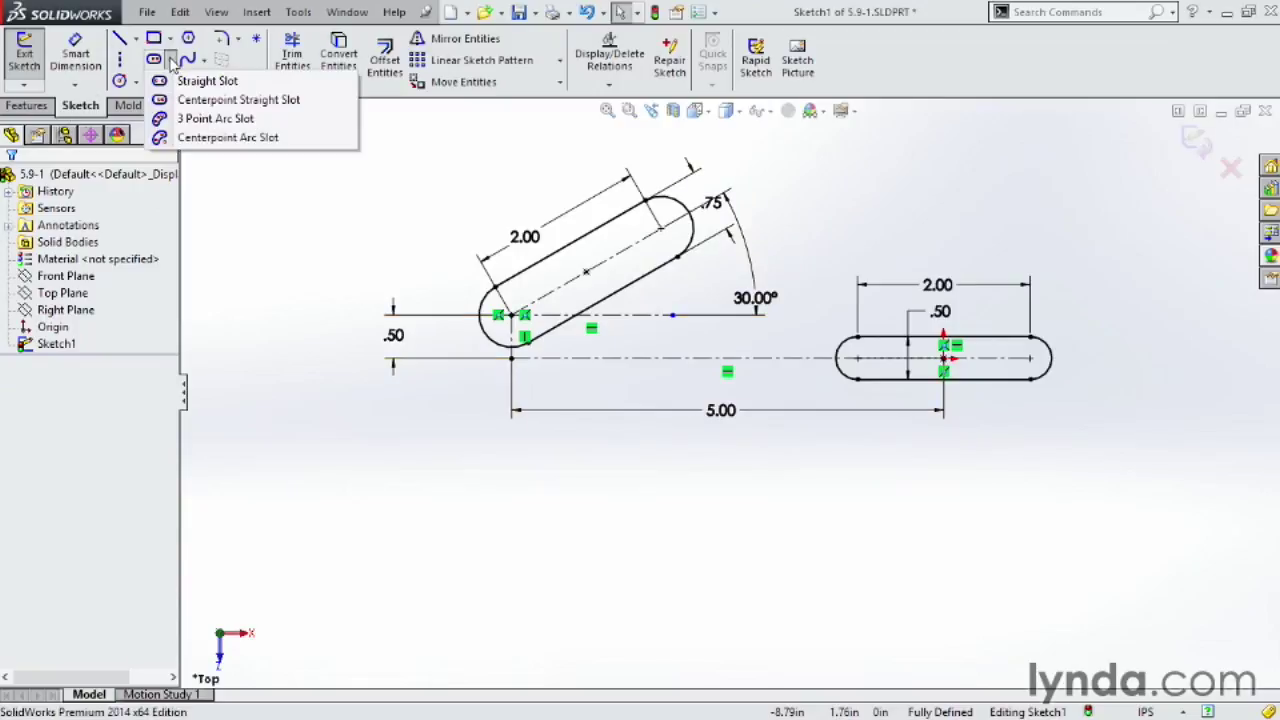
pyautogui.click(185, 119)
pyautogui.click(555, 537)
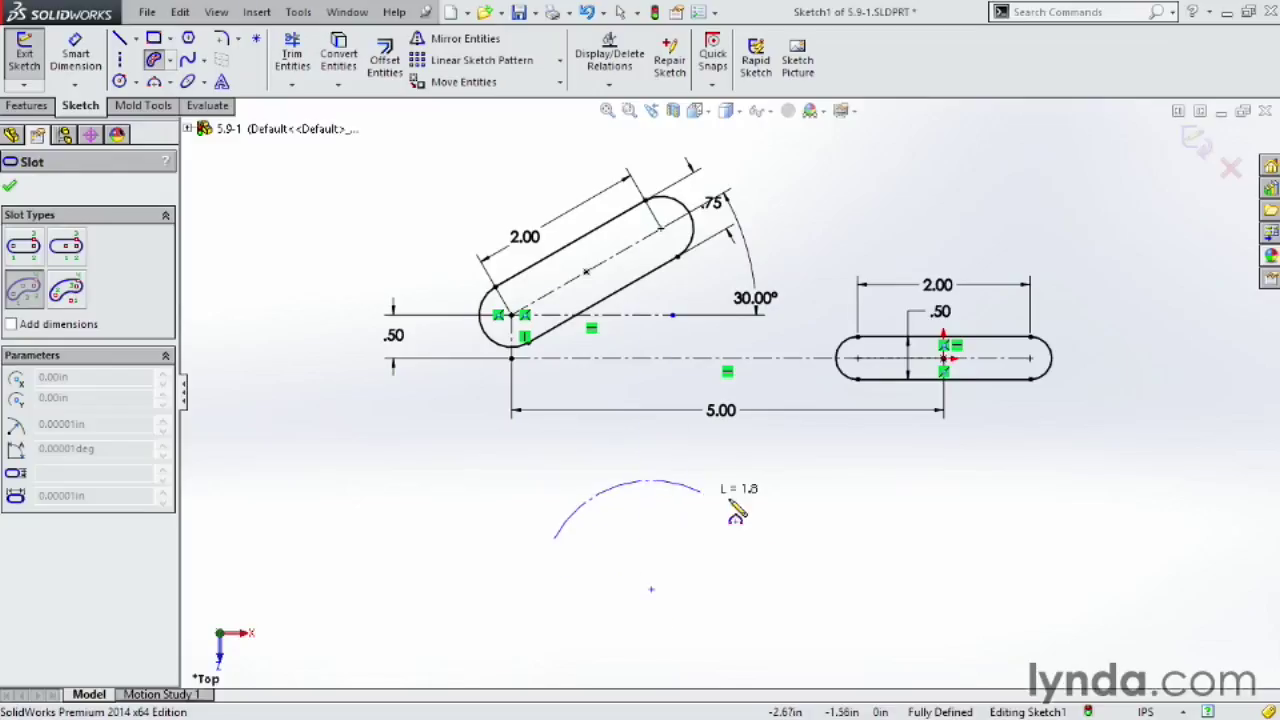
pyautogui.click(765, 537)
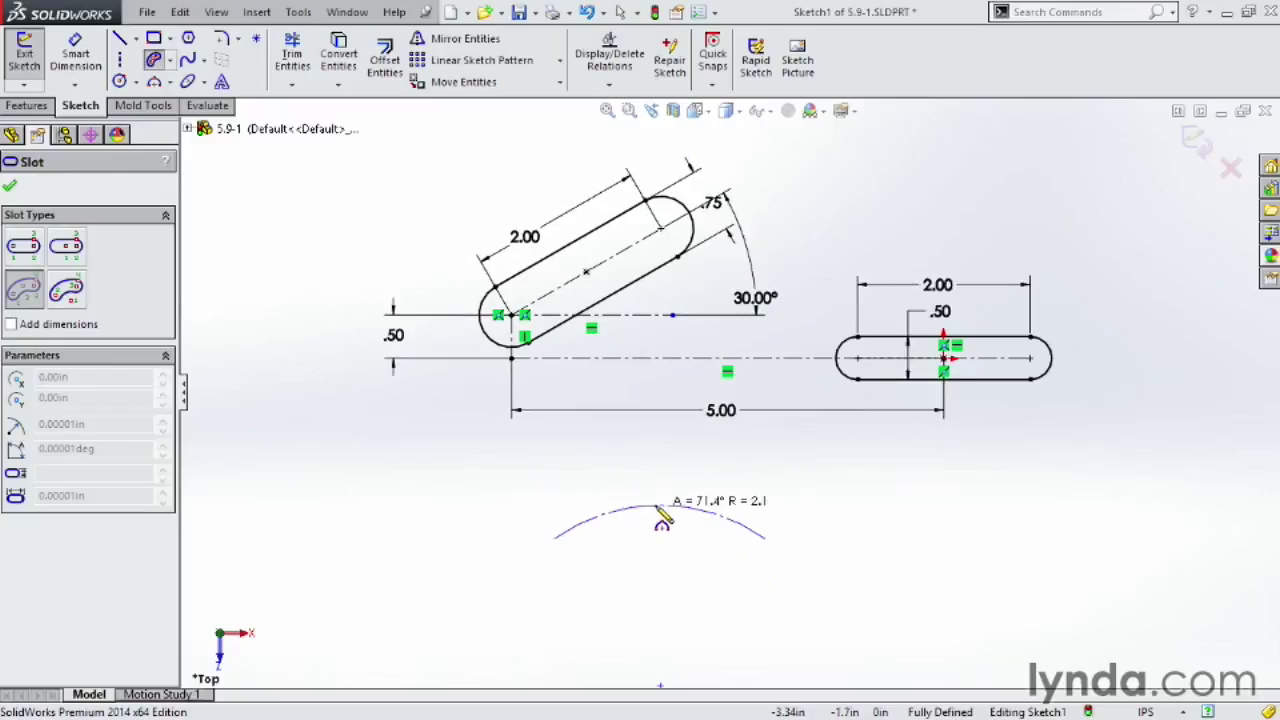
pyautogui.click(662, 512)
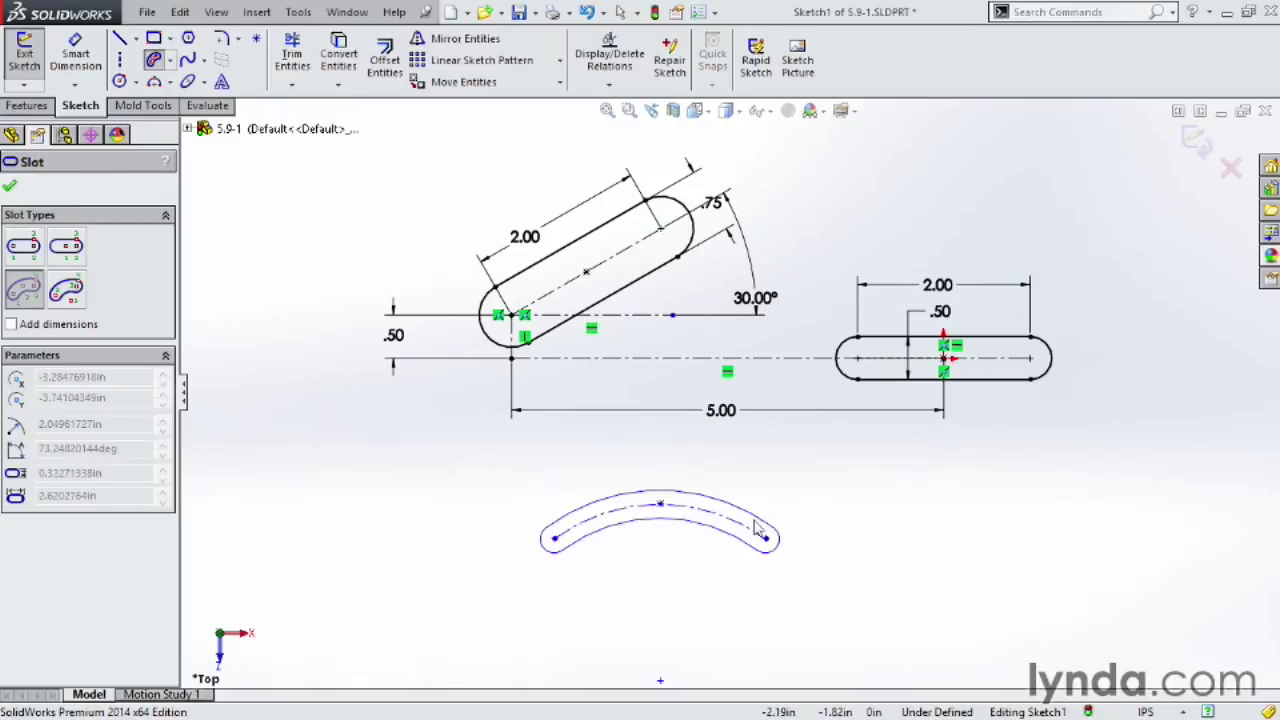
pyautogui.click(689, 549)
pyautogui.press('Escape')
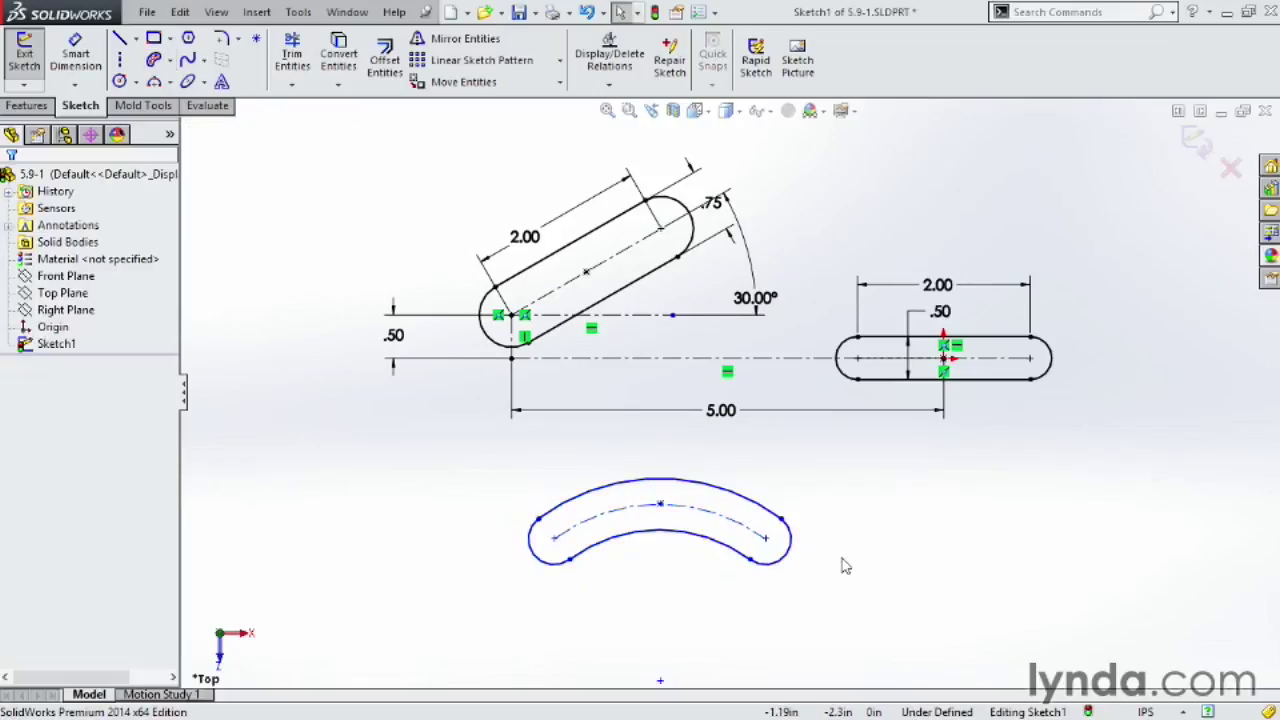
# Draw two connected centerlines, each about 2.05 in long, joining the arc slot's two end centres to its arc centre point
pyautogui.scroll(-3, 846, 563)
pyautogui.scroll(5, 785, 483)
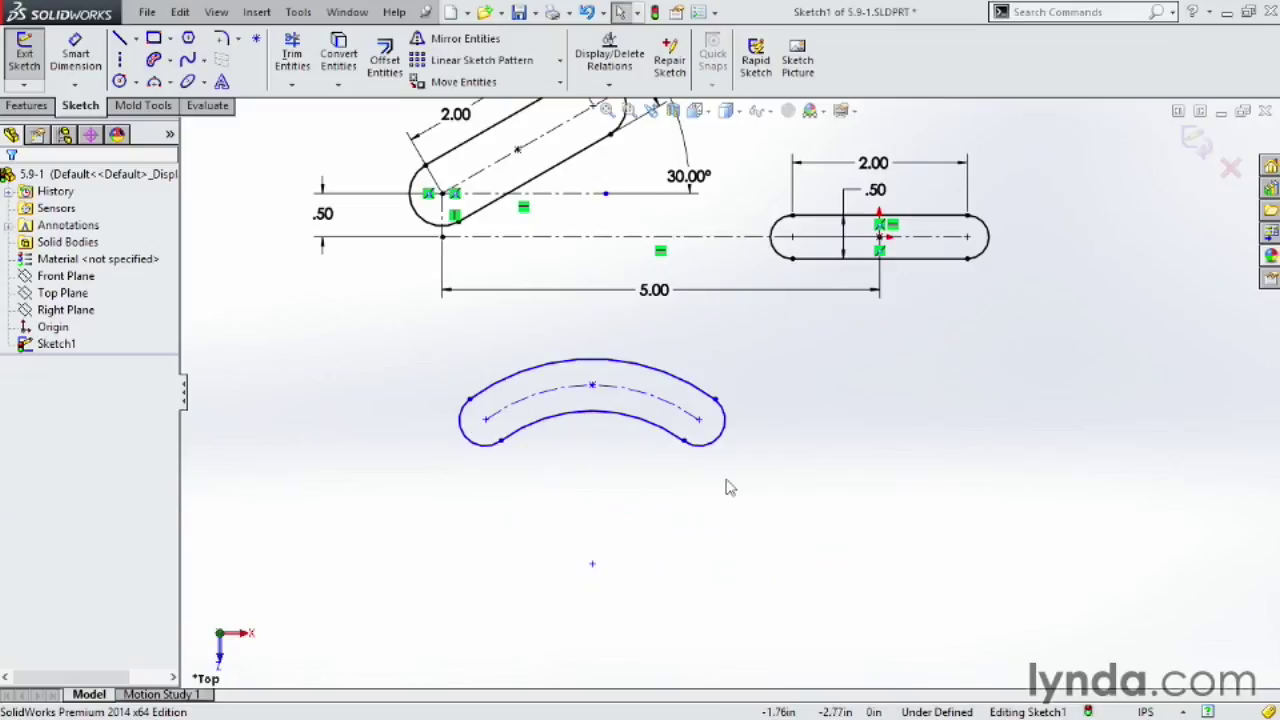
pyautogui.click(119, 60)
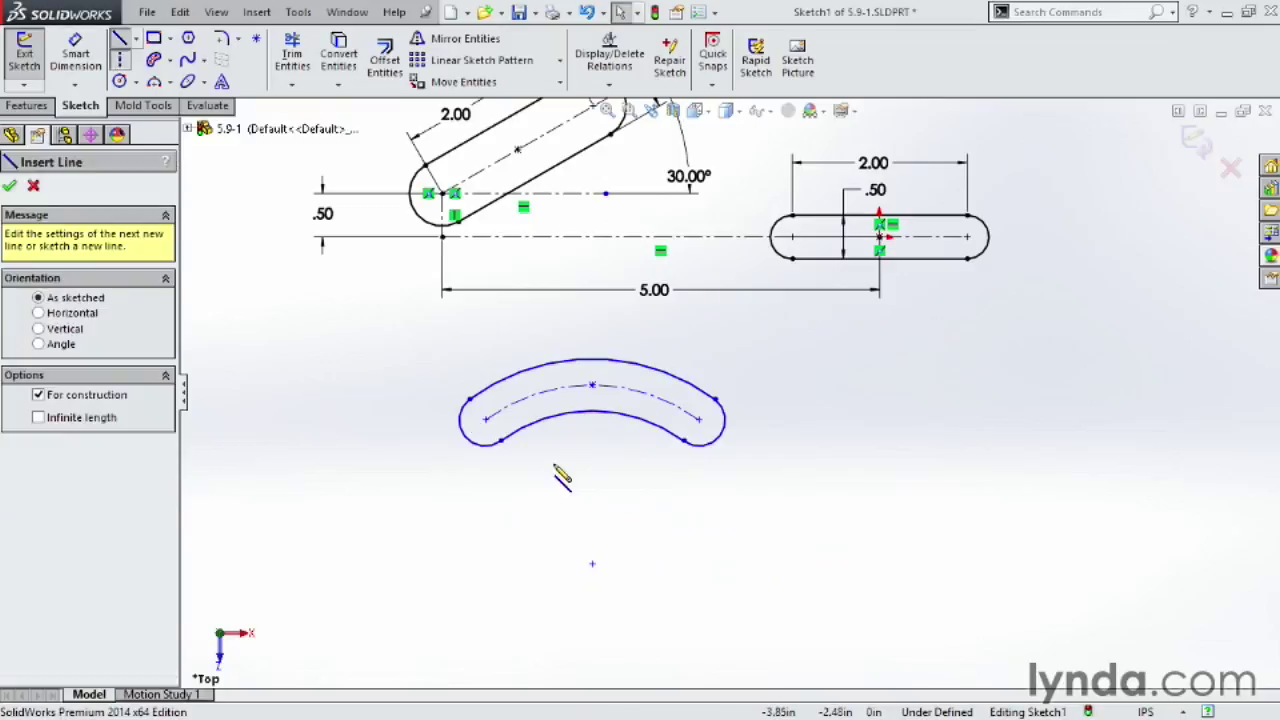
pyautogui.click(486, 420)
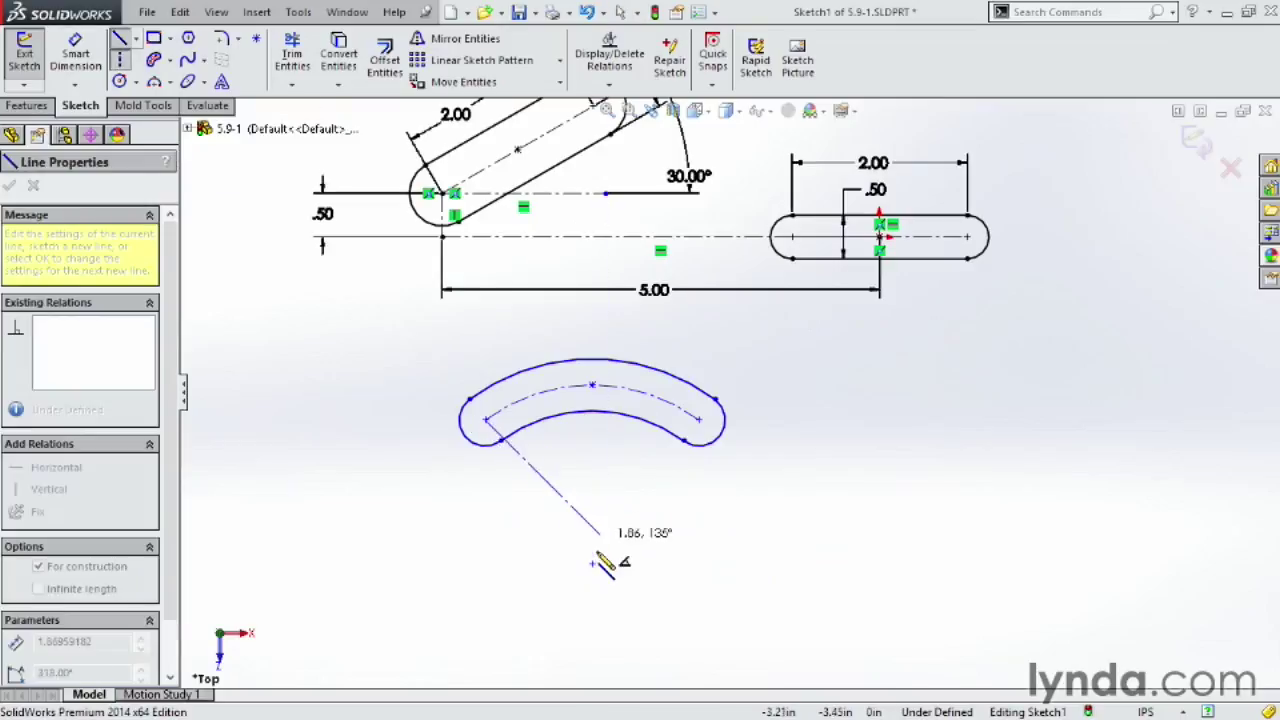
pyautogui.click(592, 563)
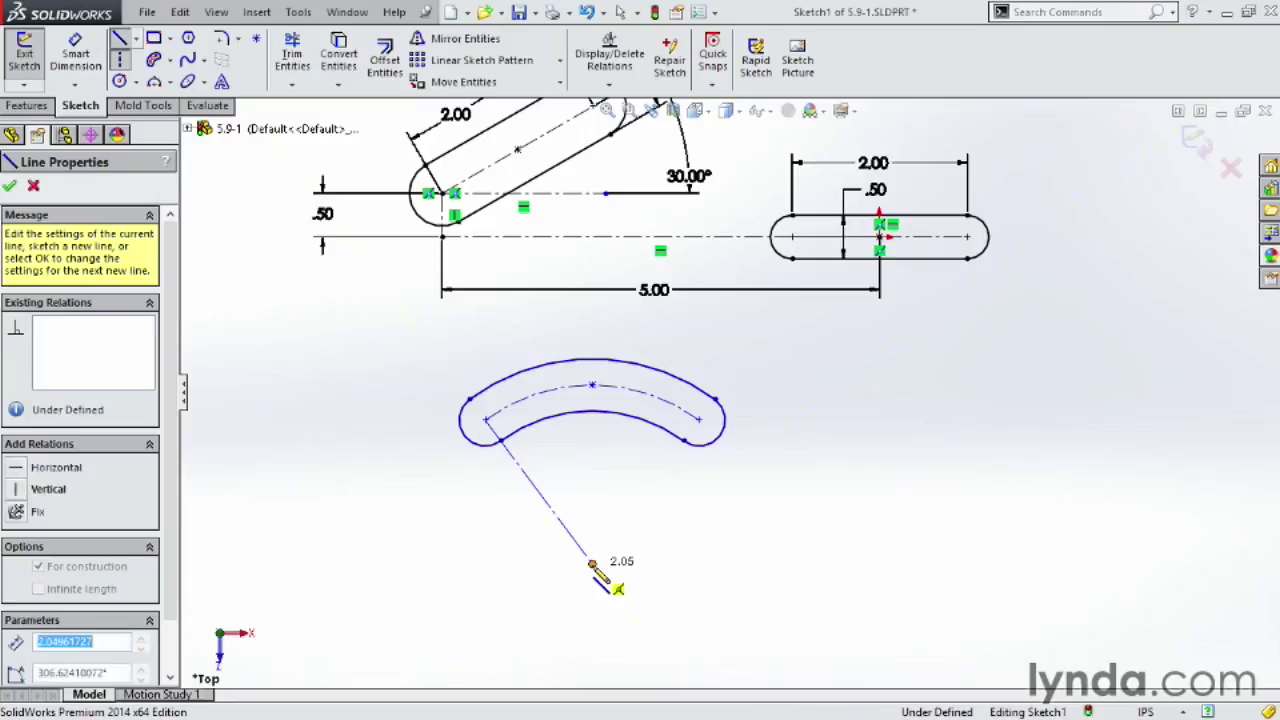
pyautogui.click(700, 420)
pyautogui.press('Escape')
# Dimension the angle between the arc slot's two radial centerlines as 80 degrees
pyautogui.press('d')
pyautogui.click(541, 494)
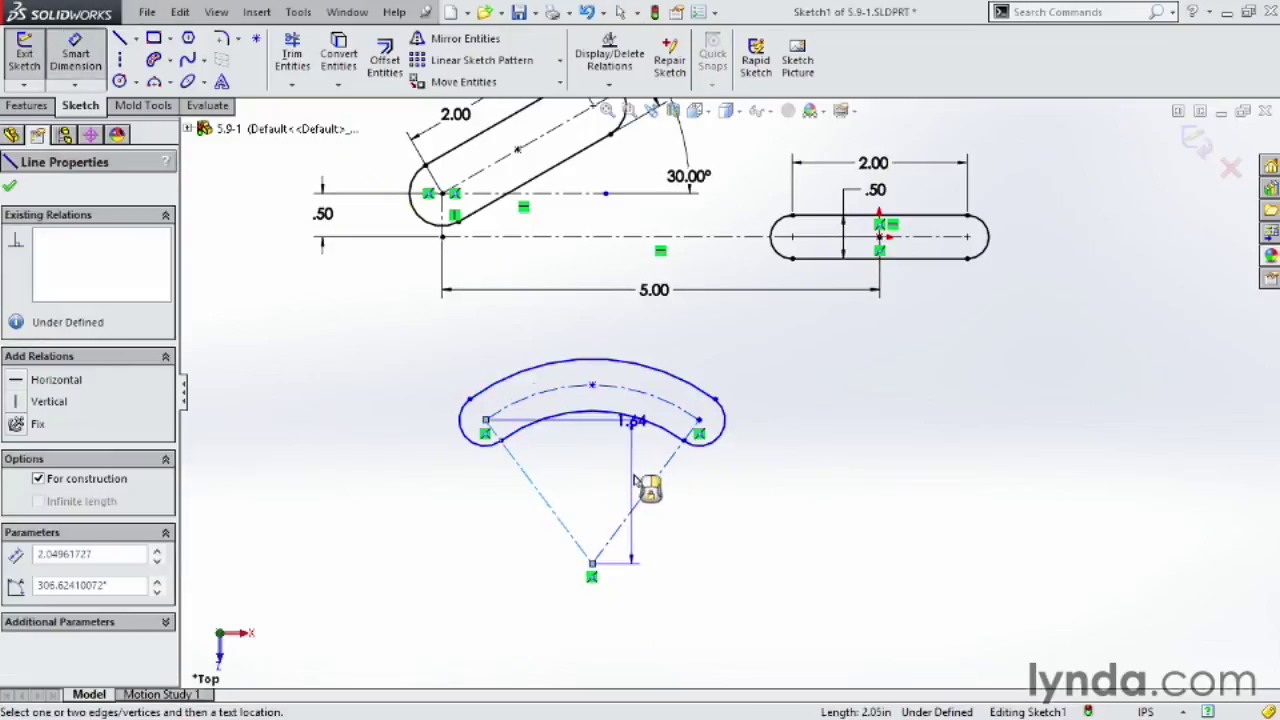
pyautogui.click(650, 490)
pyautogui.click(604, 476)
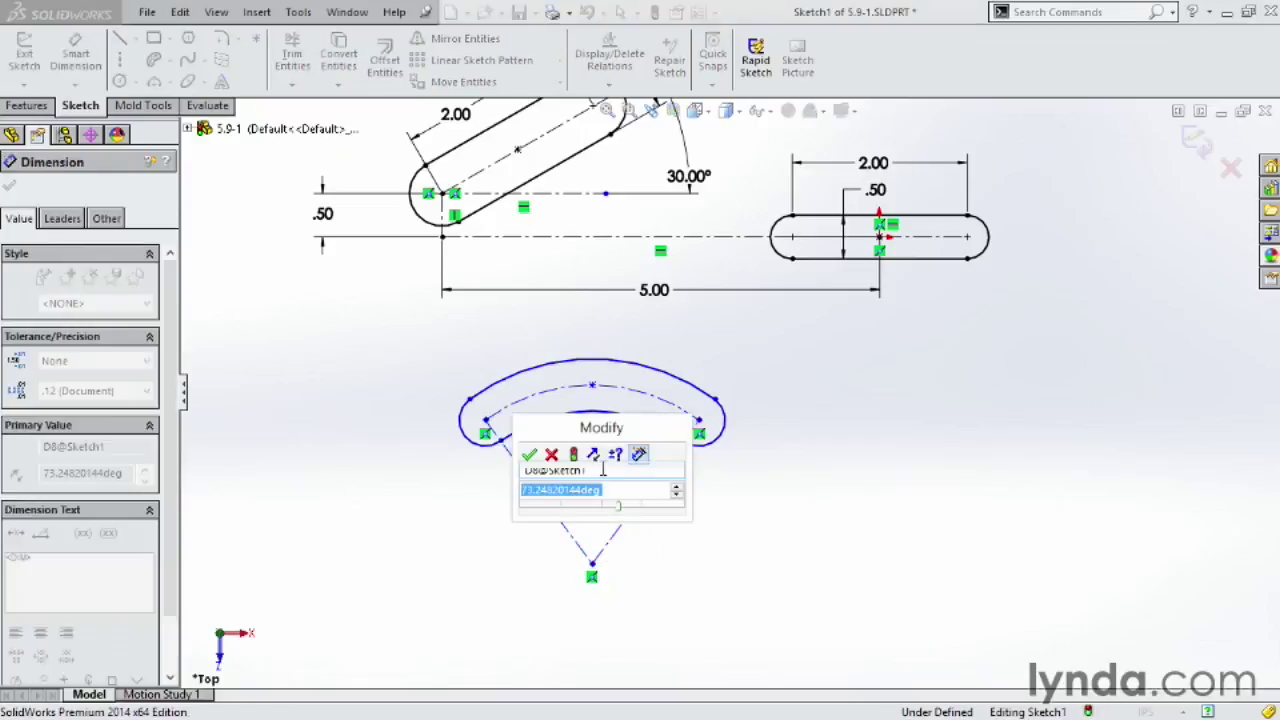
pyautogui.click(527, 455)
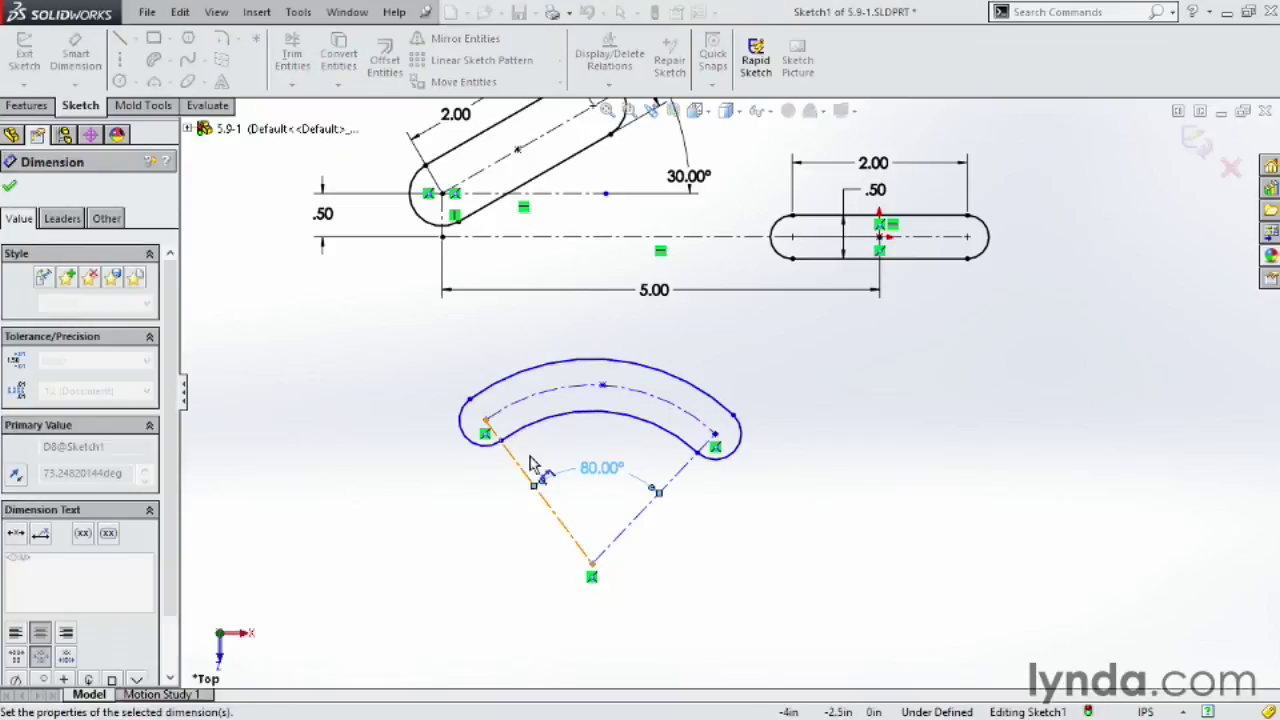
pyautogui.click(880, 482)
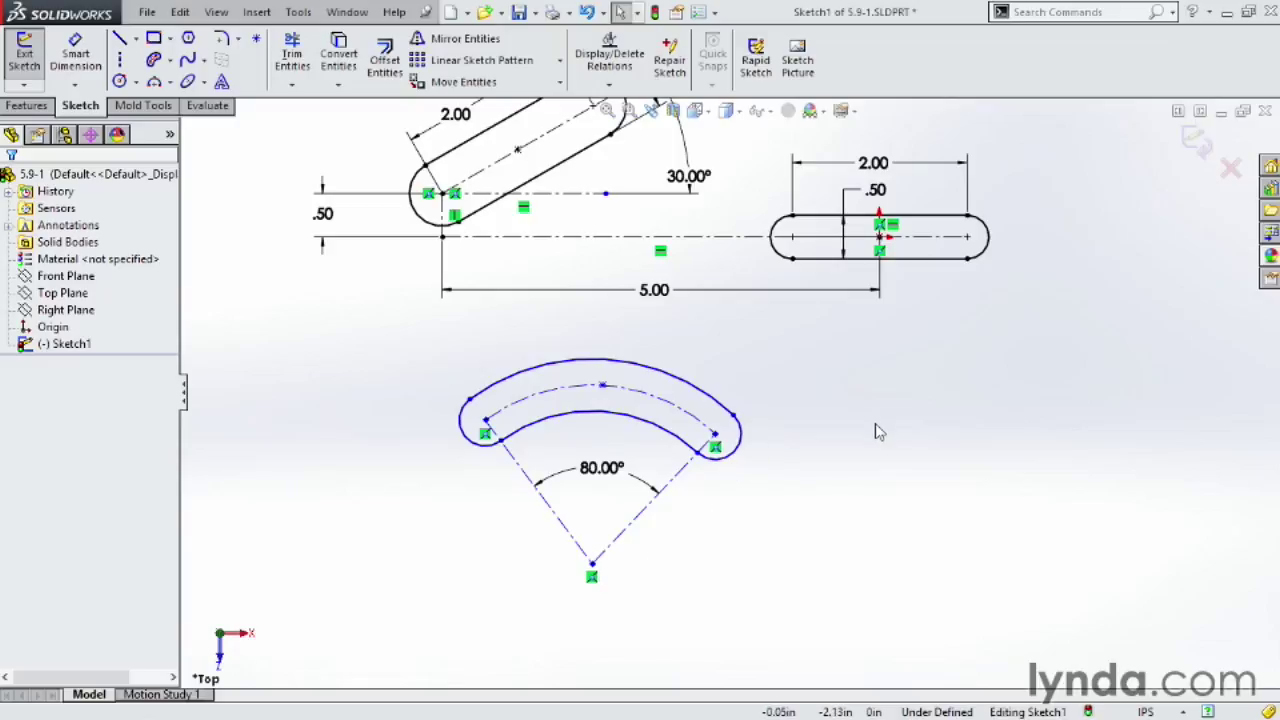
# Sketch a Centerpoint Arc Slot below the horizontal slot, with a radius of about 1.15 in and a sweep of about 260 degrees
pyautogui.click(171, 60)
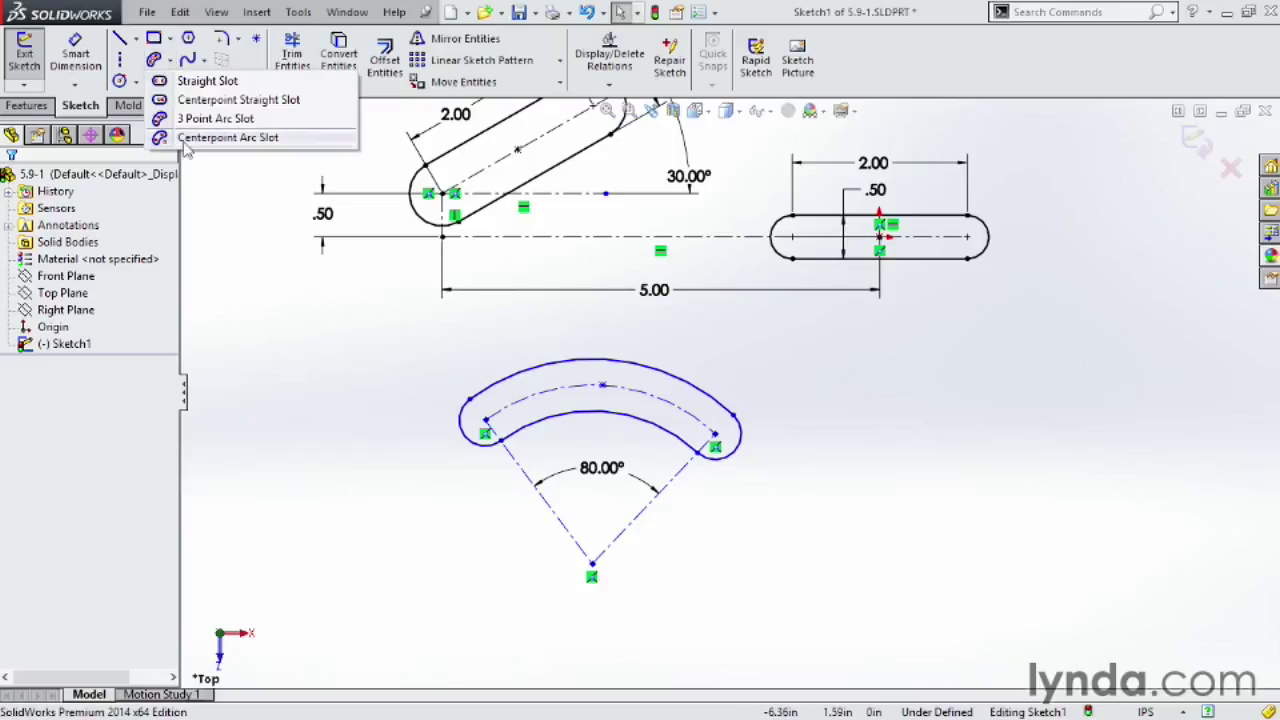
pyautogui.click(228, 137)
pyautogui.click(967, 469)
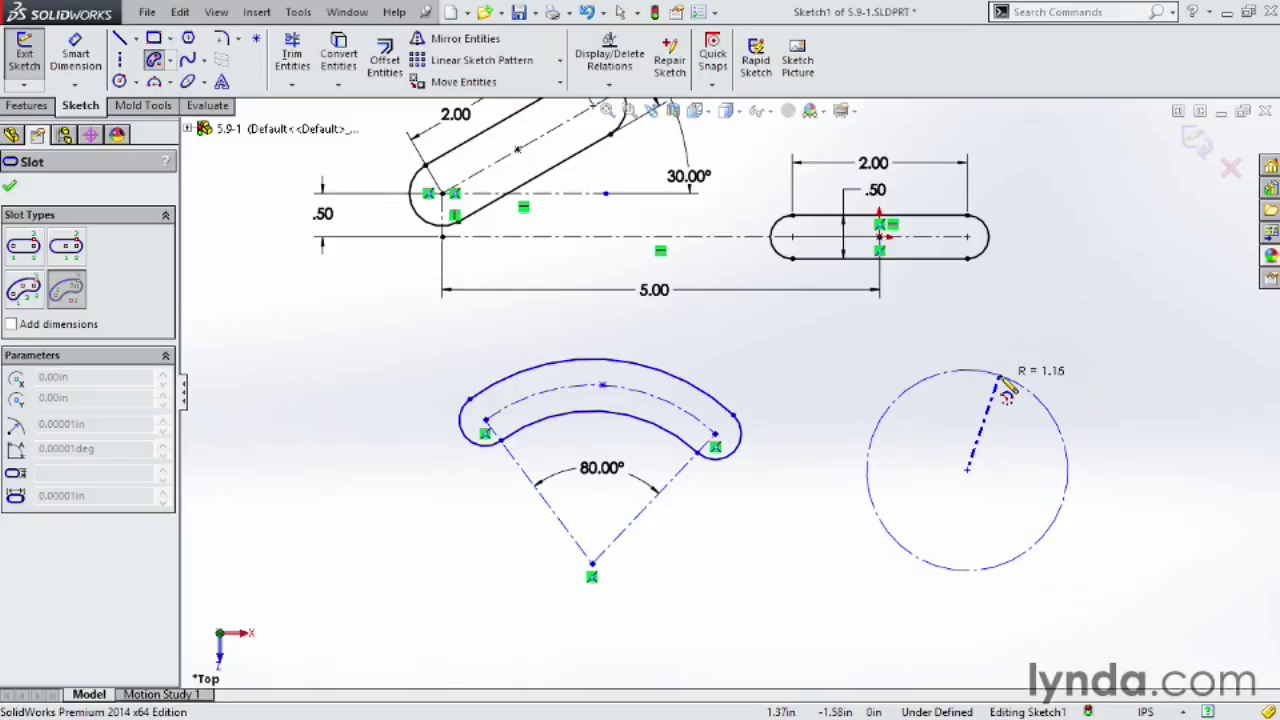
pyautogui.click(1000, 381)
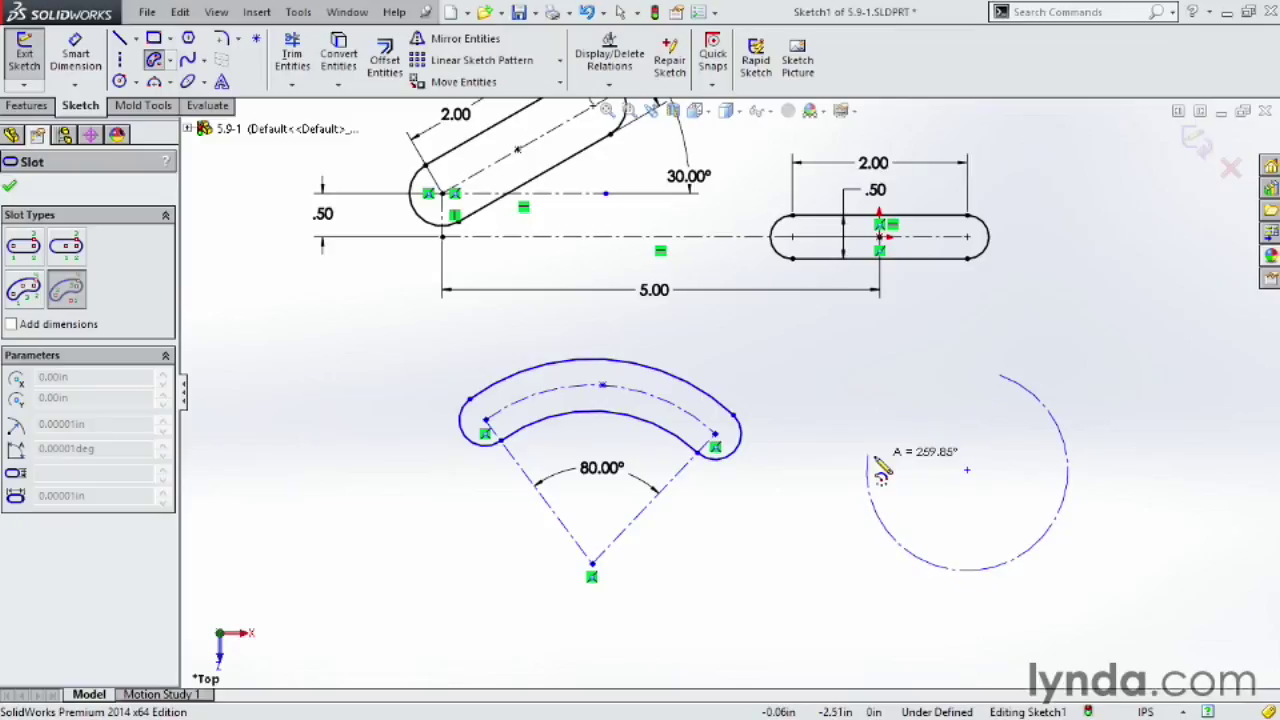
pyautogui.click(869, 458)
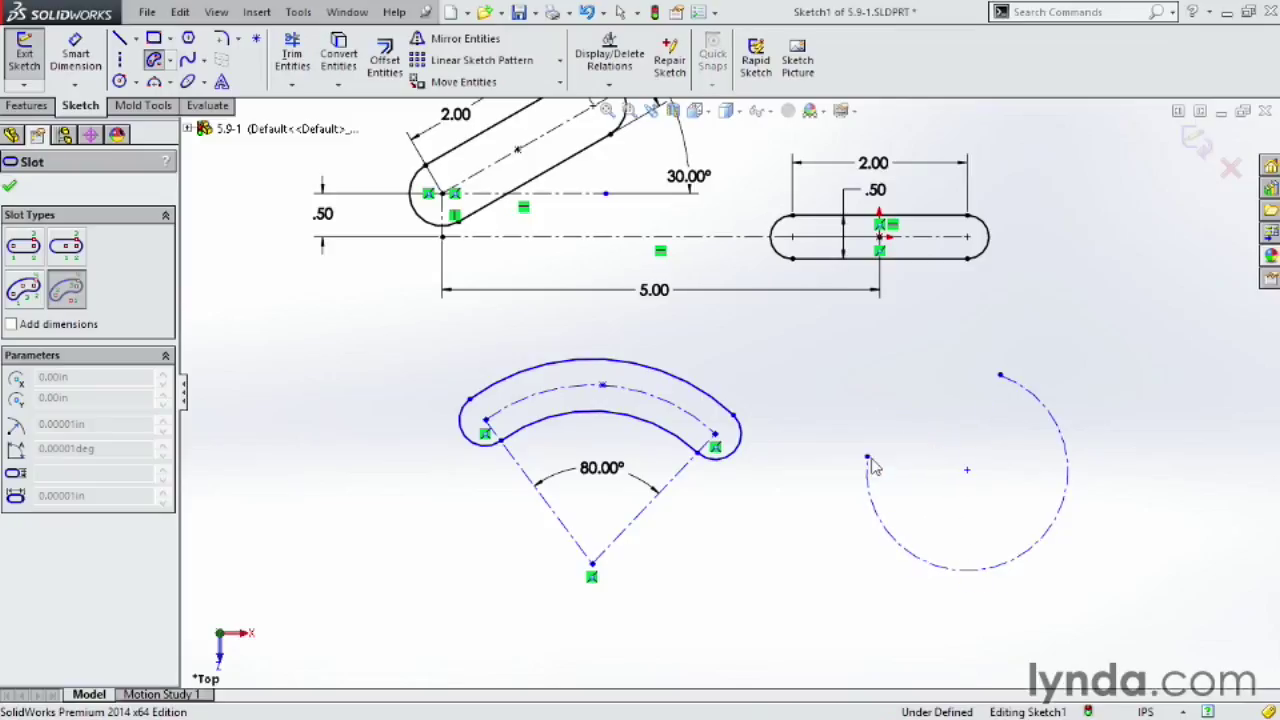
pyautogui.click(900, 520)
pyautogui.press('Escape')
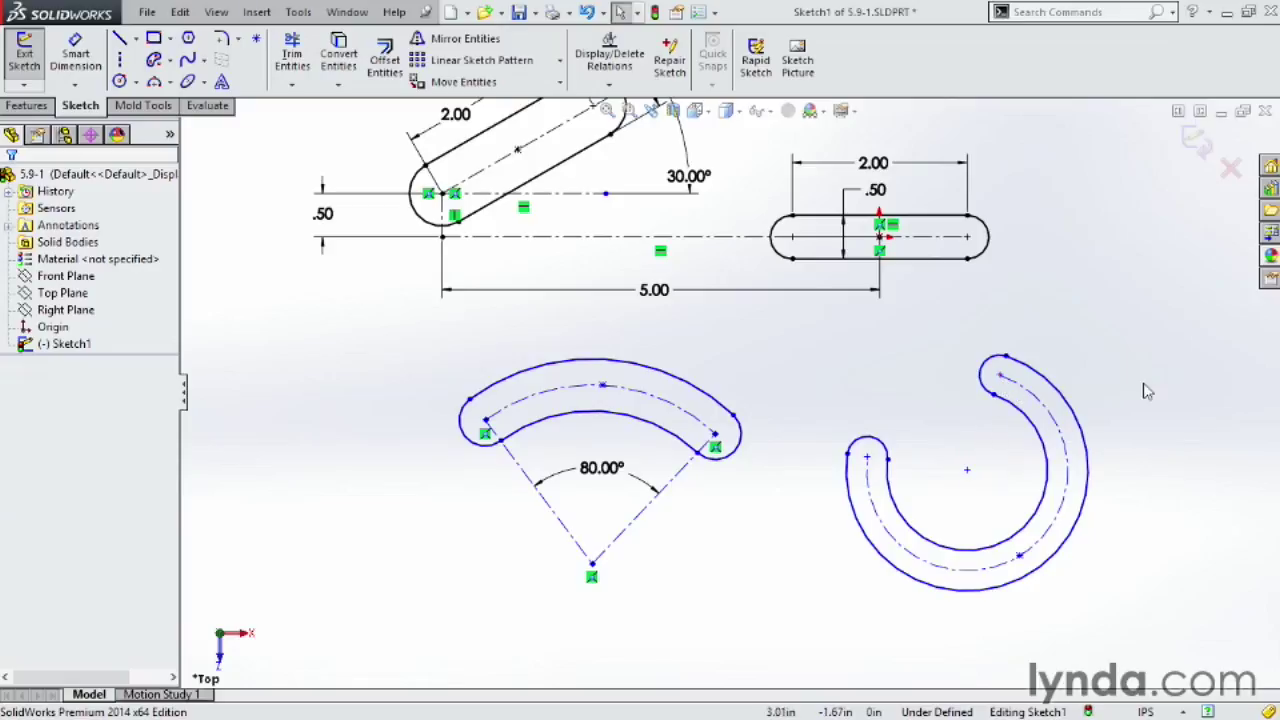
# Draw a centerline about 1.15 in long from the centerpoint arc slot's upper end centre to its centre point
pyautogui.click(121, 58)
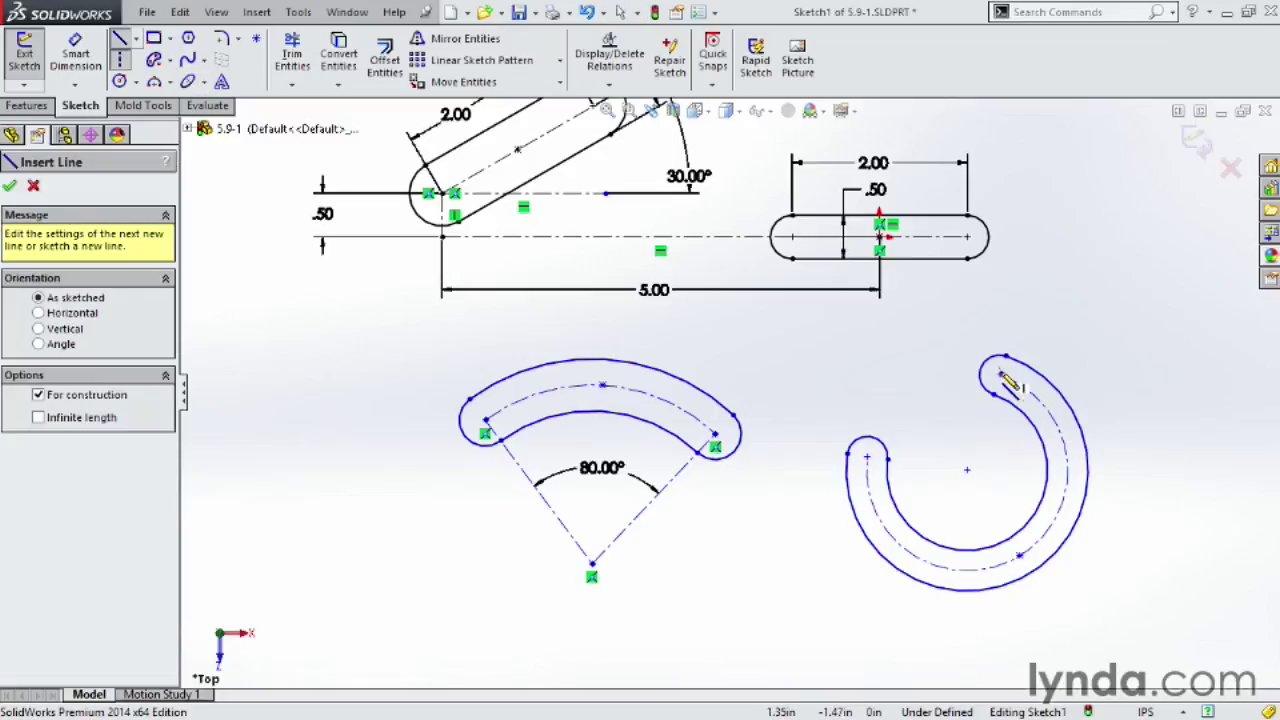
pyautogui.click(999, 376)
pyautogui.click(966, 470)
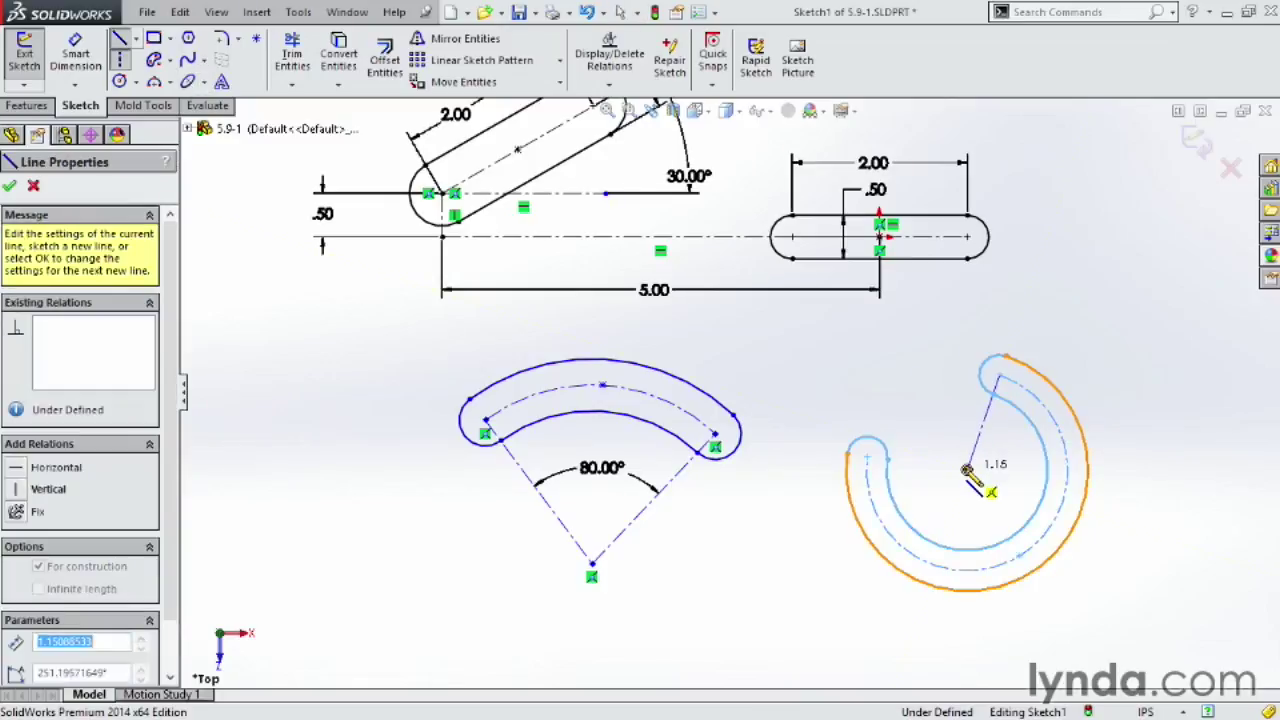
pyautogui.press('Escape')
# Add a vertical relation to the centerpoint arc slot's radial centerline and move the slot slightly to the right
pyautogui.click(985, 430)
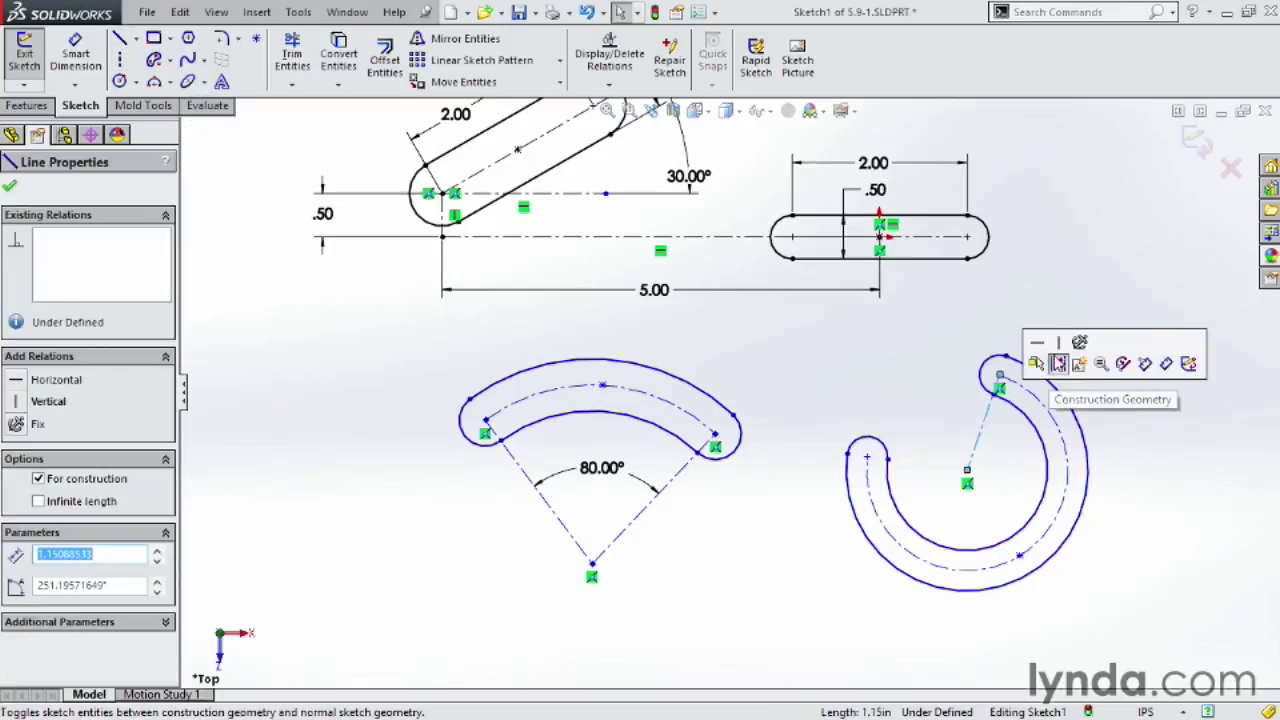
pyautogui.click(1056, 343)
pyautogui.press('Escape')
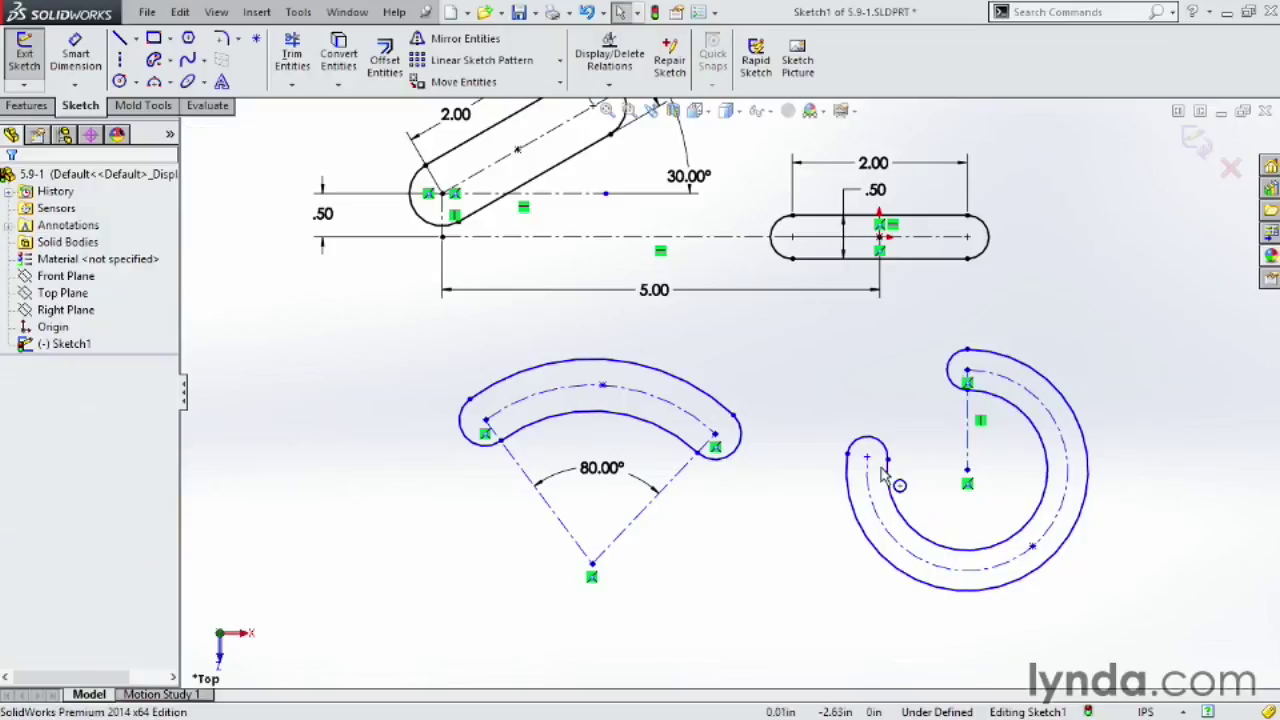
pyautogui.moveTo(873, 466); pyautogui.dragTo(901, 458)
pyautogui.click(1098, 321)
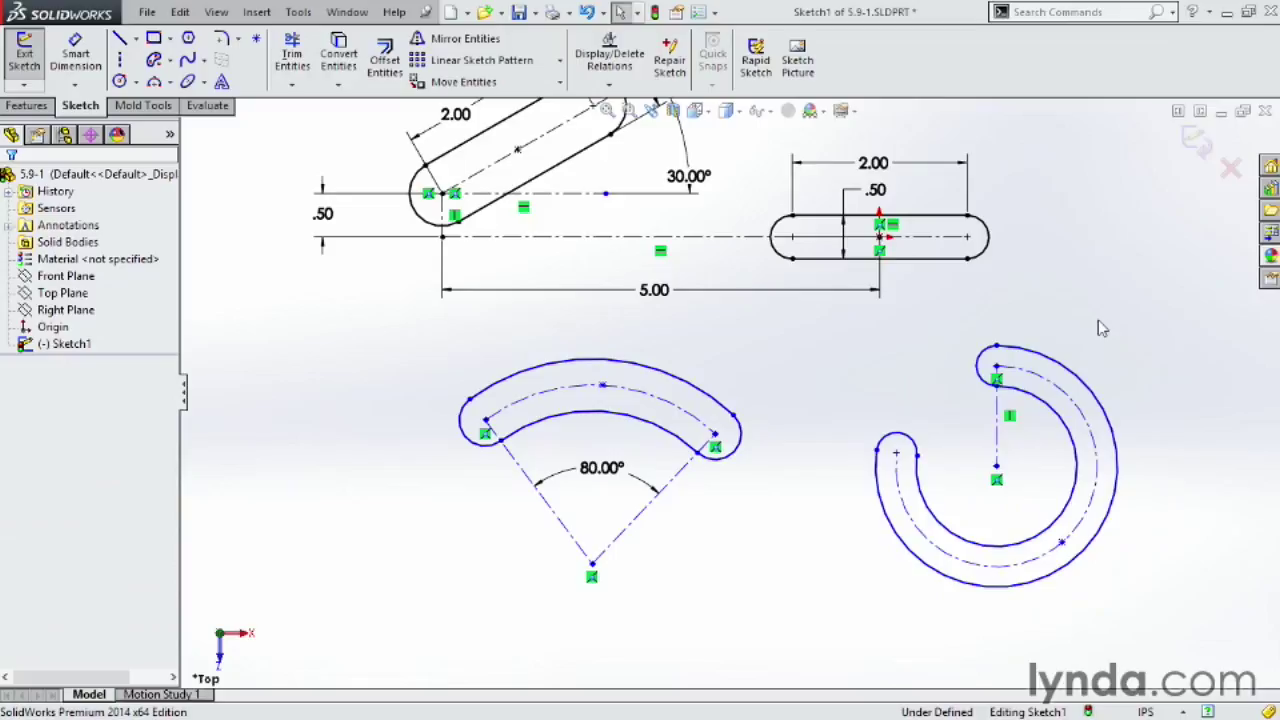